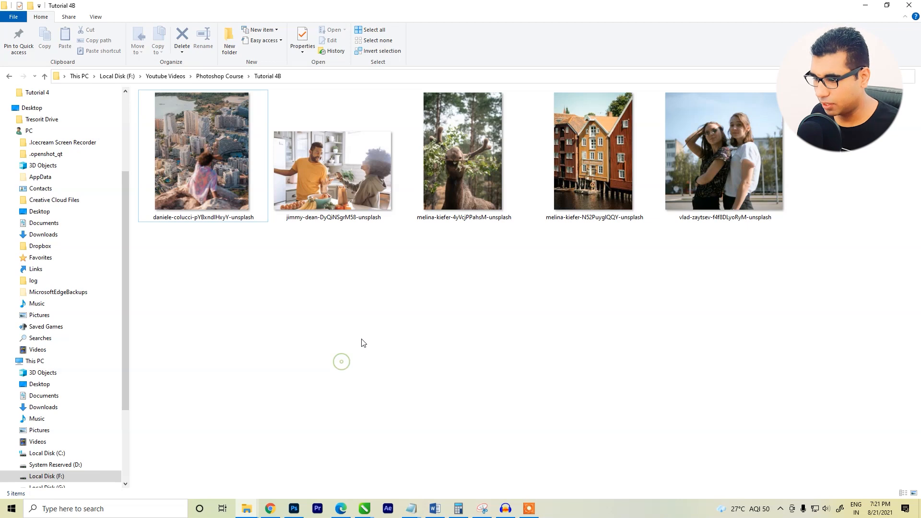
Open the five stock photos from the Tutorial 4B folder in Photoshop.
key("ctrl+a")
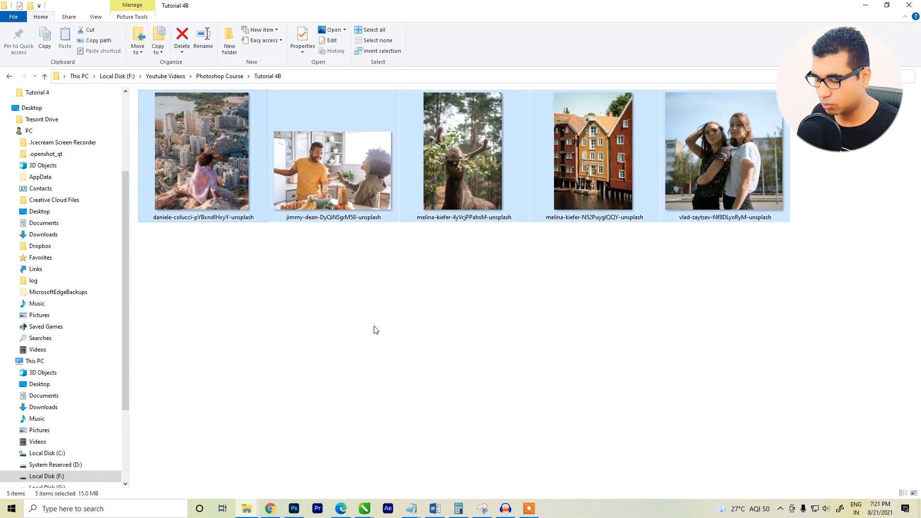
left_click(377, 327)
left_click(222, 188)
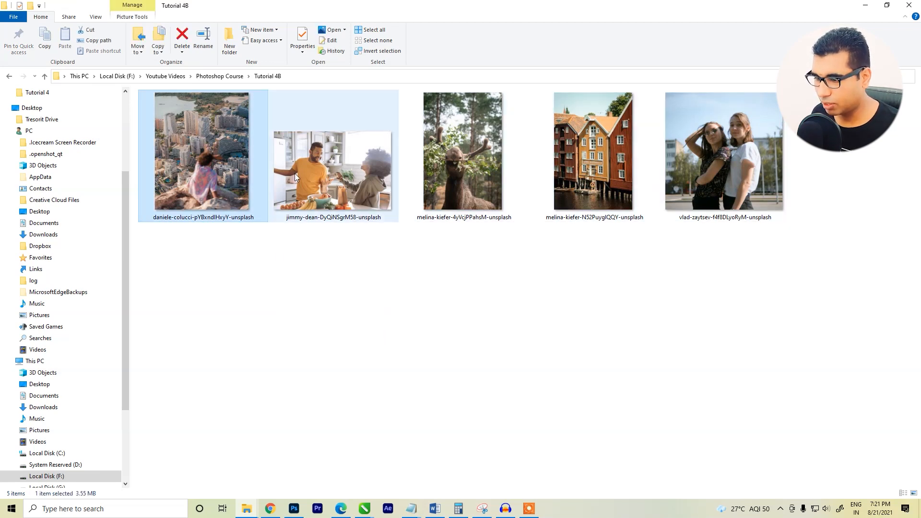
left_click(295, 174)
left_click_drag(395, 164, 308, 186)
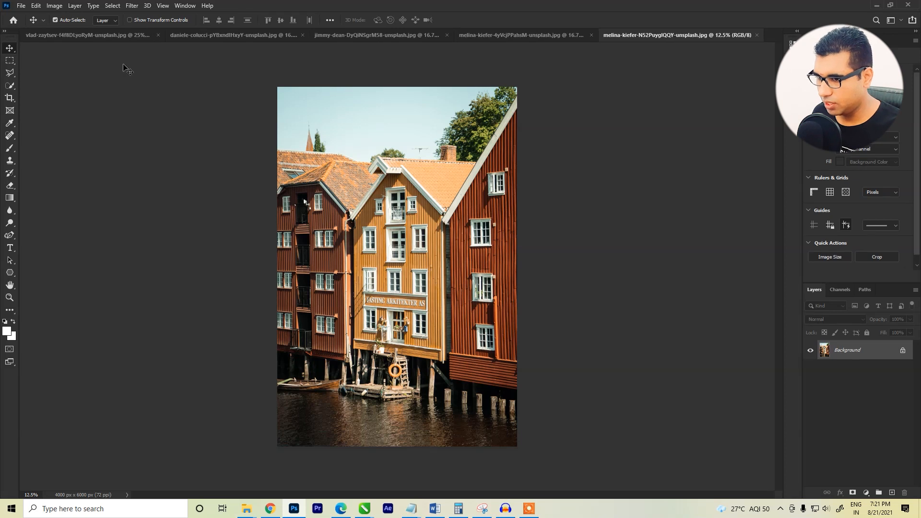
Look through the five open photos one after another.
left_click(81, 36)
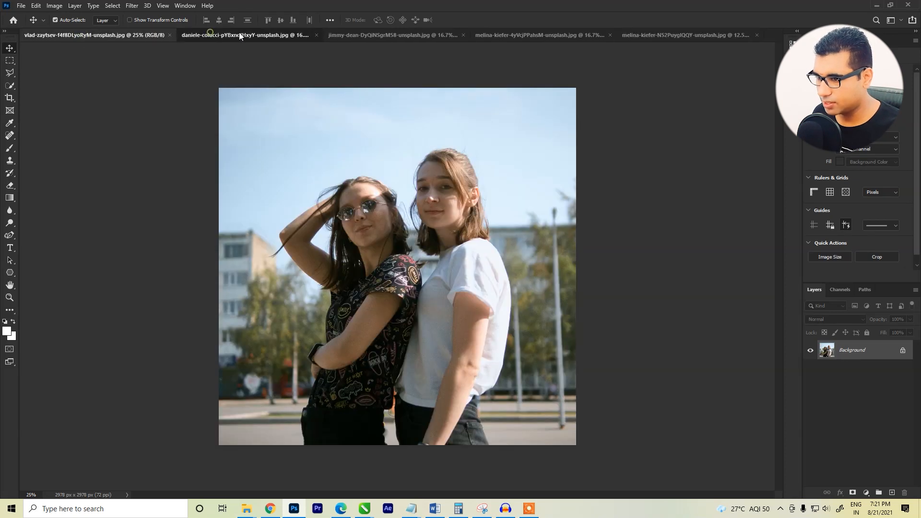
left_click(244, 33)
left_click(413, 33)
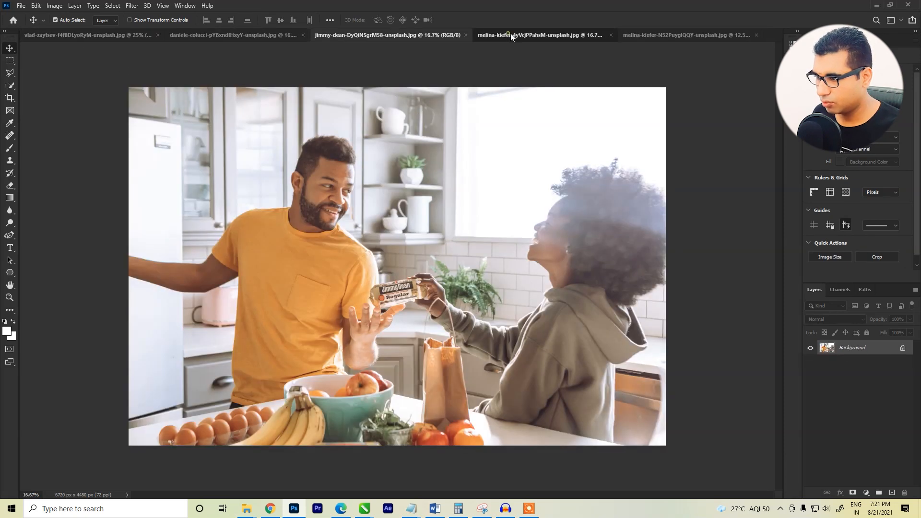
left_click(513, 33)
left_click(655, 31)
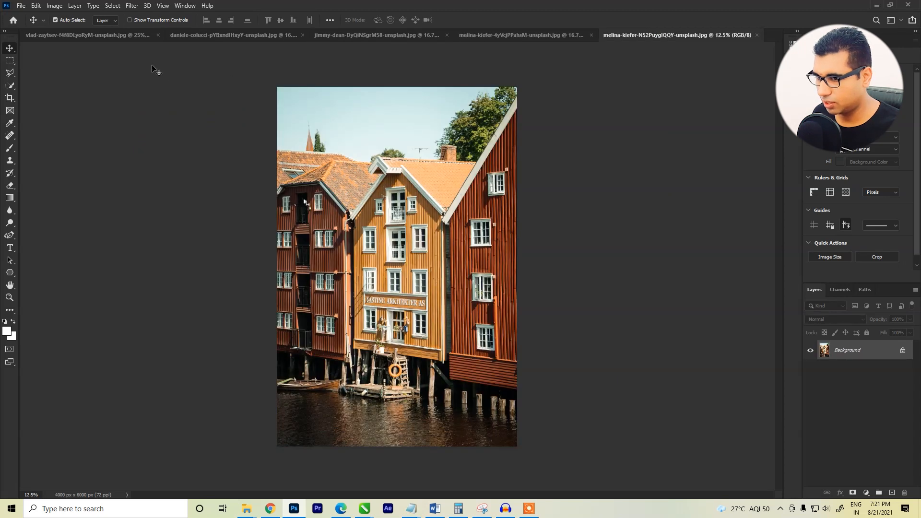
Unlock the Background layer in the photo of the two women and keep that layer selected.
left_click(101, 39)
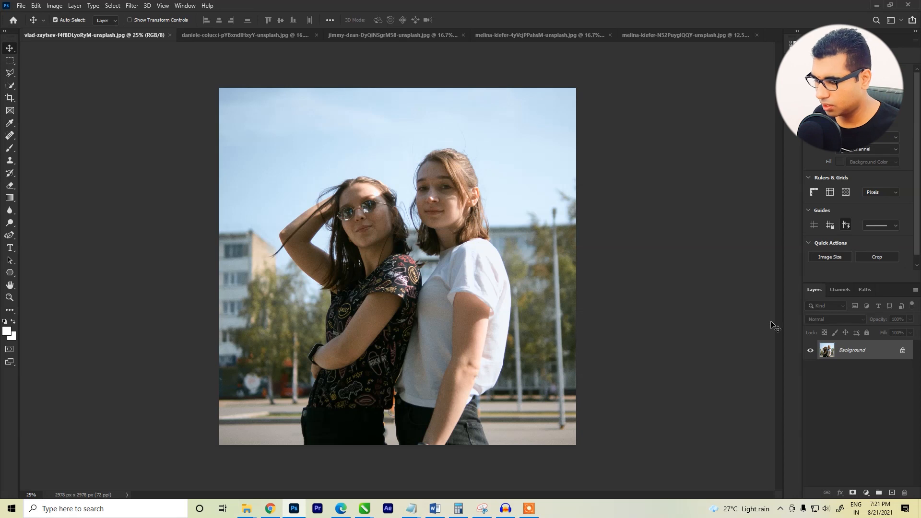
left_click(903, 351)
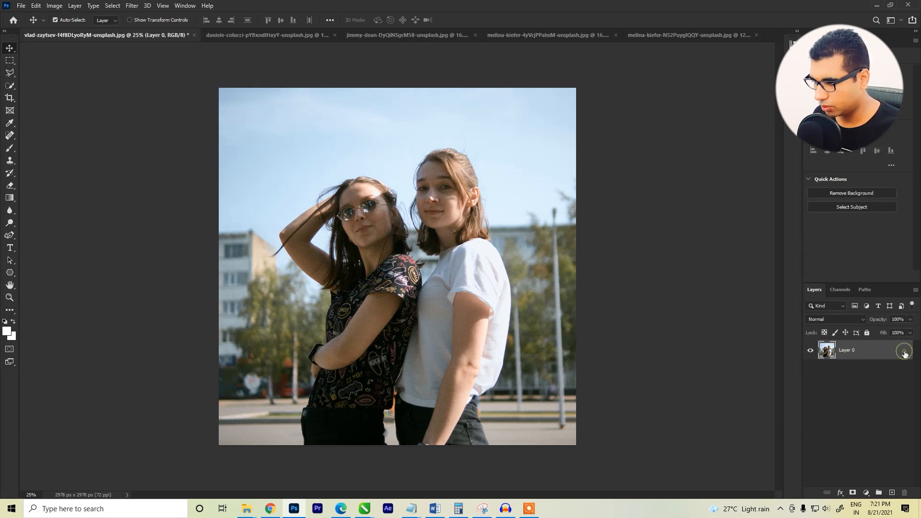
left_click(861, 374)
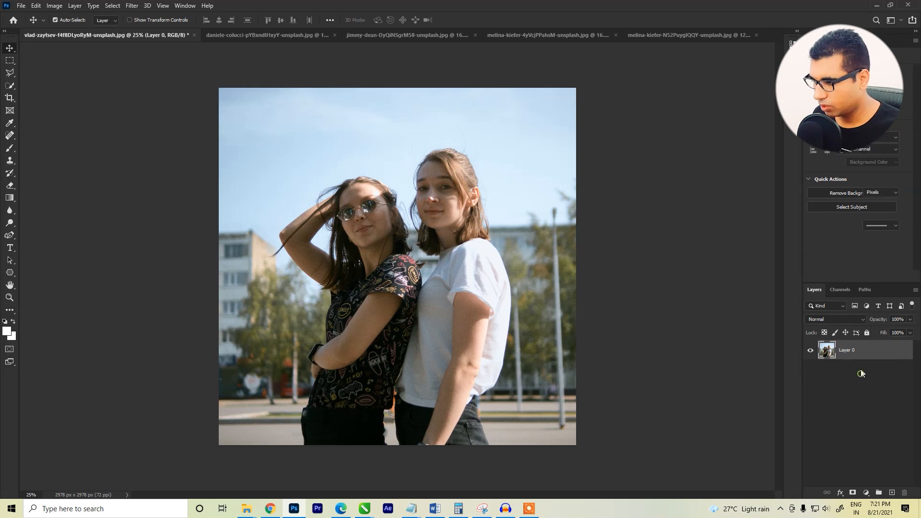
left_click(862, 355)
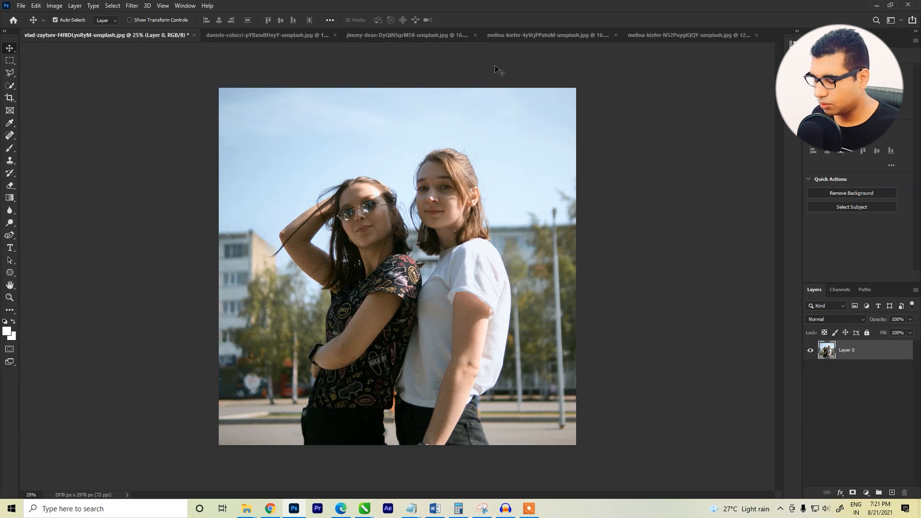
Start a Brightness/Contrast adjustment clear of the photo, lower the brightness to -80 with the preview off, and turn the preview back on.
left_click(54, 6)
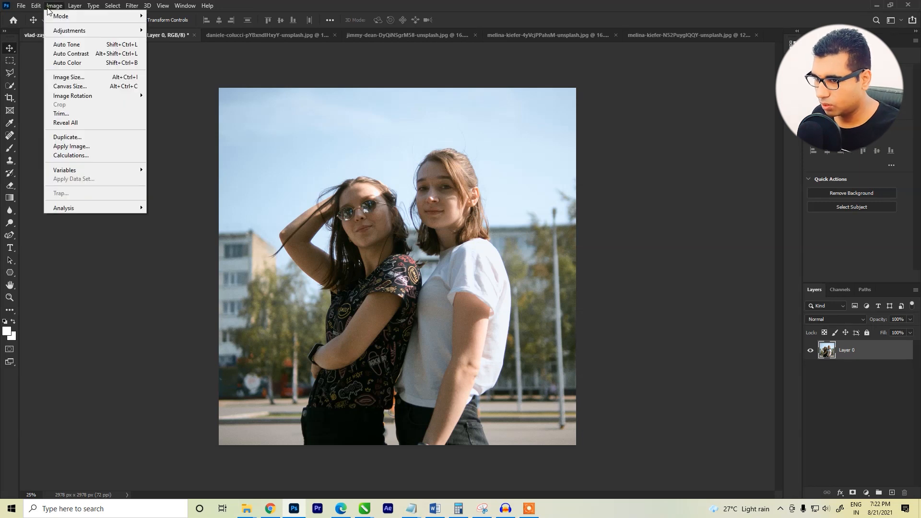
mouse_move(55, 32)
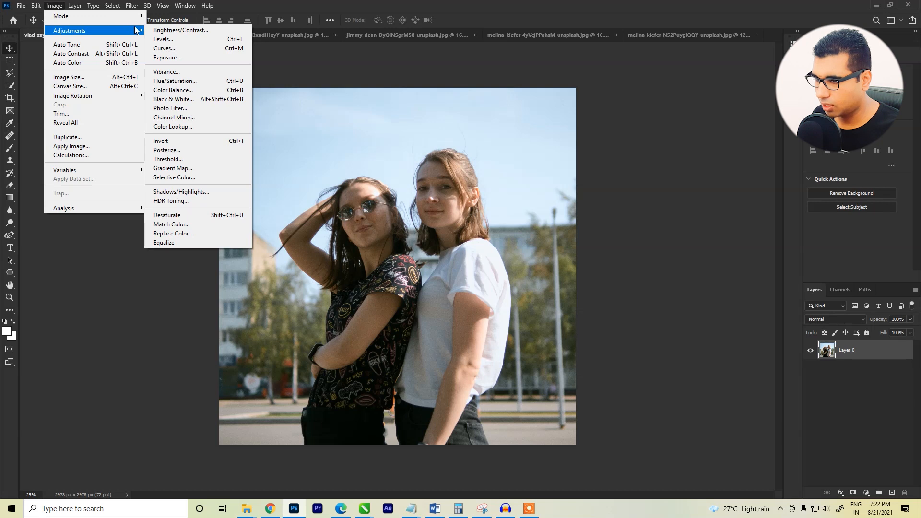
left_click(164, 31)
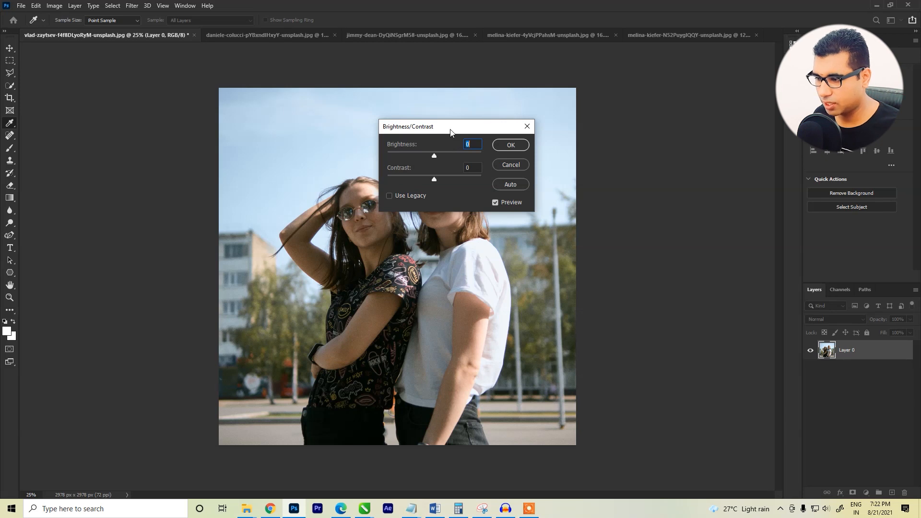
left_click_drag(451, 133, 665, 133)
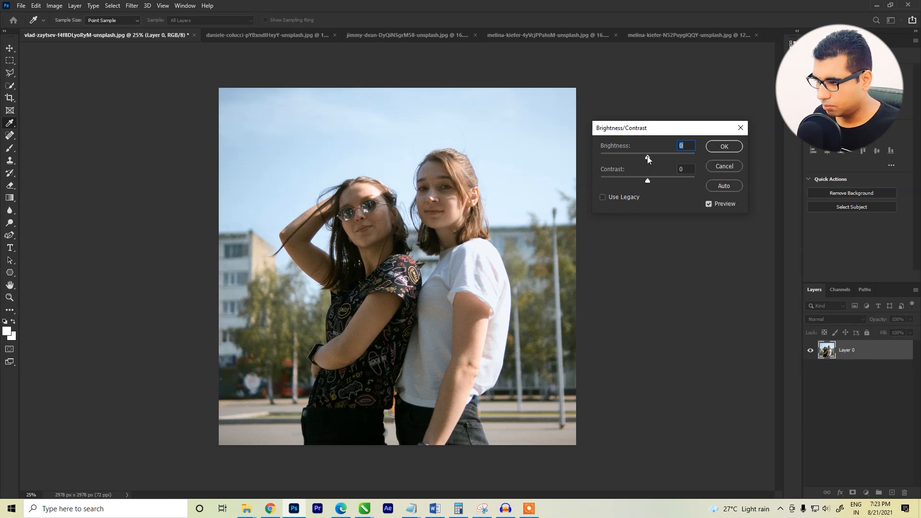
mouse_move(648, 157)
left_mouse_down()
mouse_move(680, 160)
mouse_move(616, 157)
mouse_move(666, 160)
mouse_move(648, 161)
left_mouse_up()
left_click(710, 204)
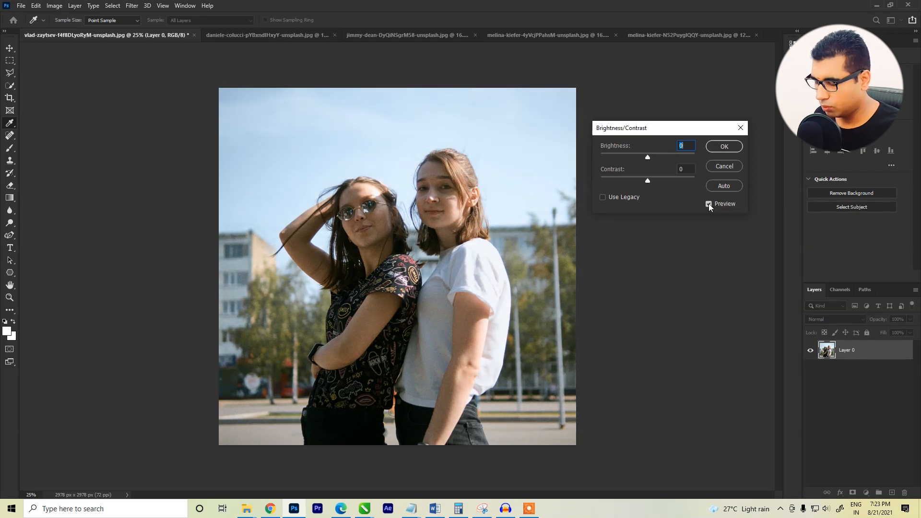
left_click(709, 203)
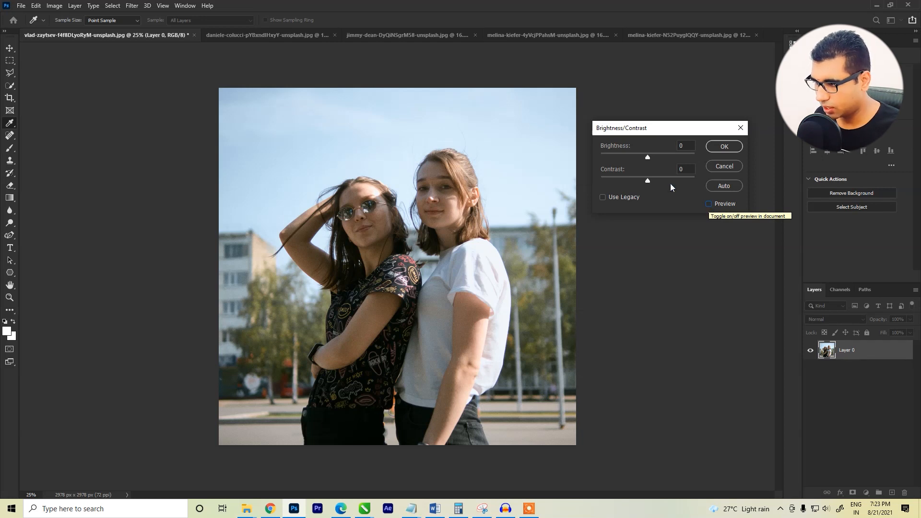
left_click_drag(648, 158, 622, 158)
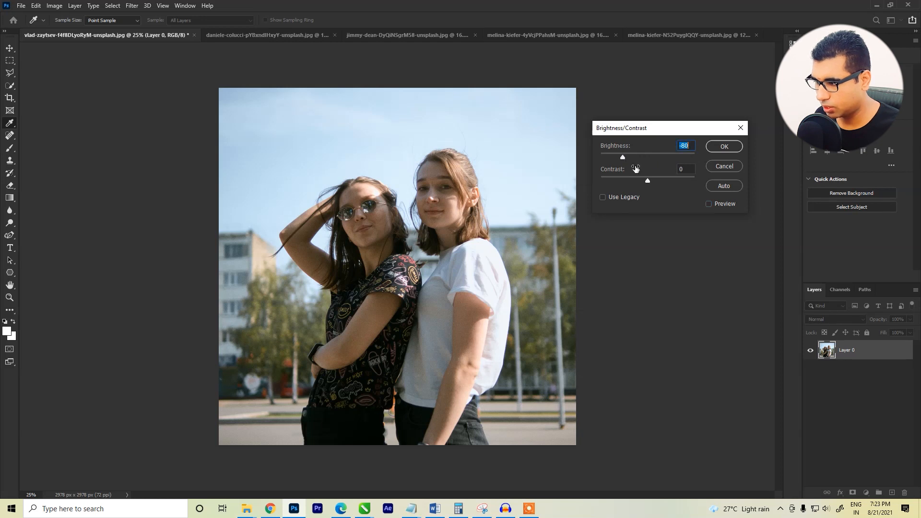
left_click(709, 204)
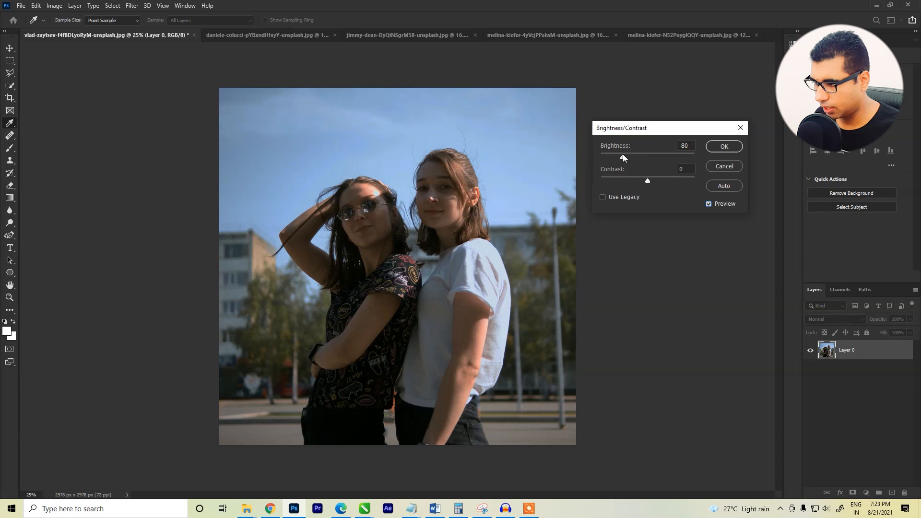
Raise the brightness to 15, reset it to 0 and close the Brightness/Contrast adjustment.
left_click_drag(623, 157, 653, 157)
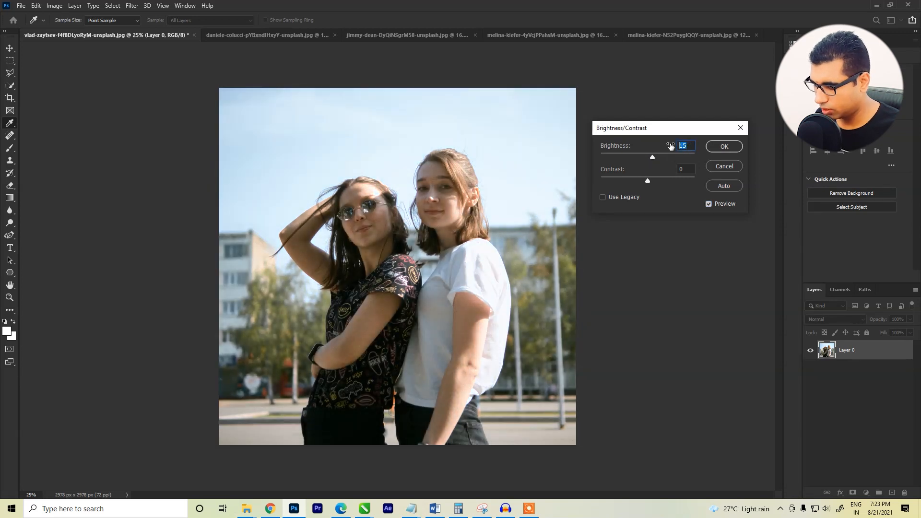
type("0")
key("Return")
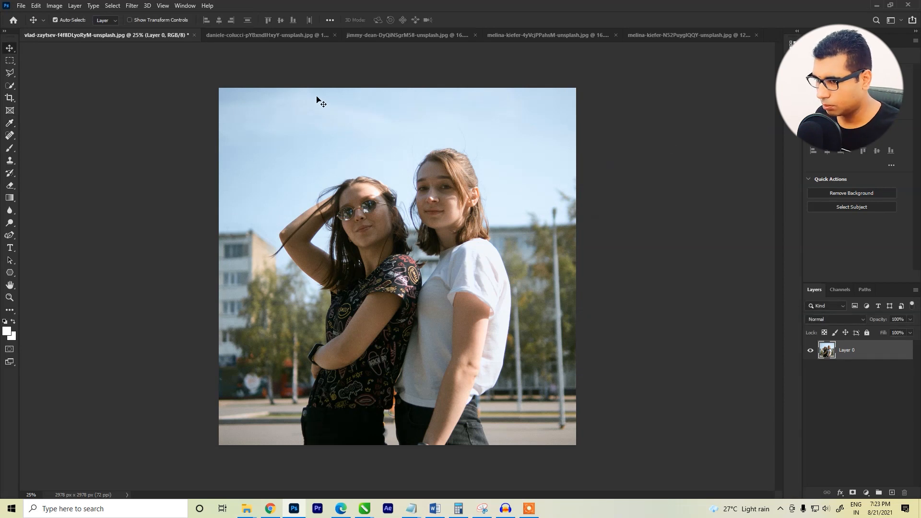
Try a Brightness/Contrast adjustment with brightness 15 and contrast 12 on the photo layer, and undo it.
left_click(60, 5)
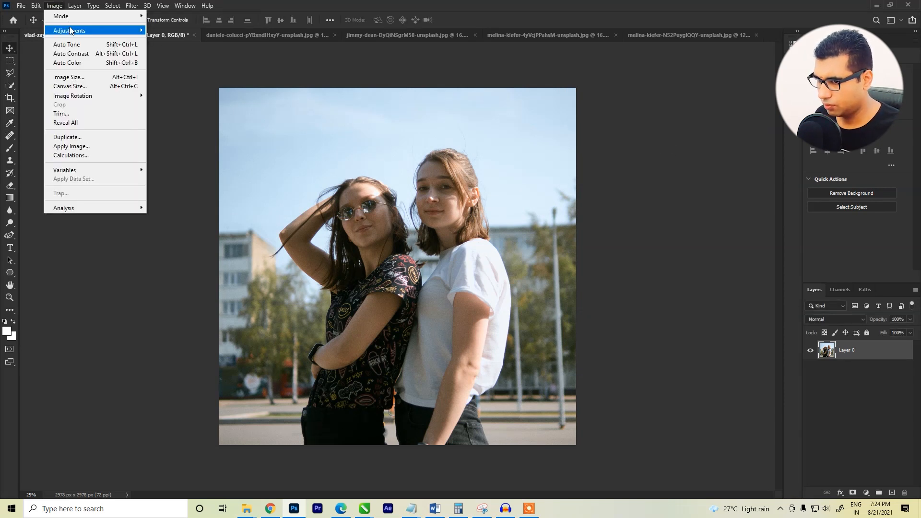
mouse_move(96, 30)
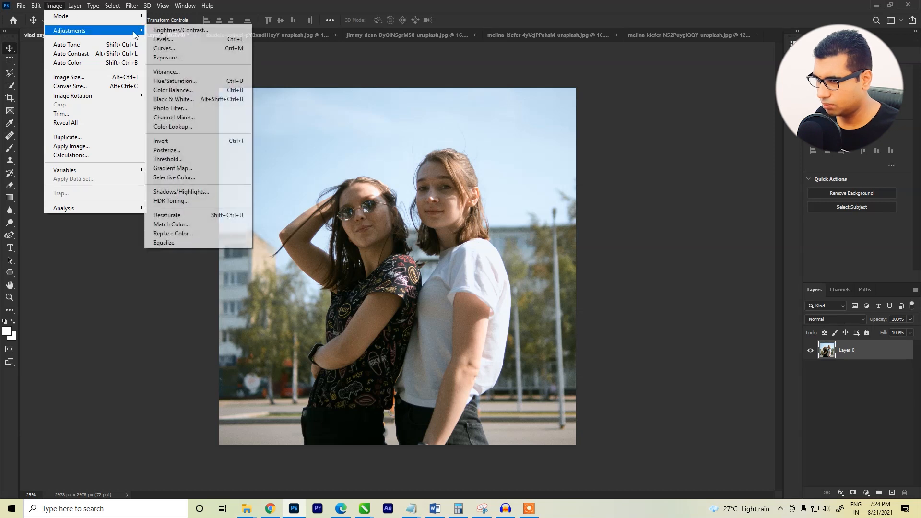
left_click(177, 31)
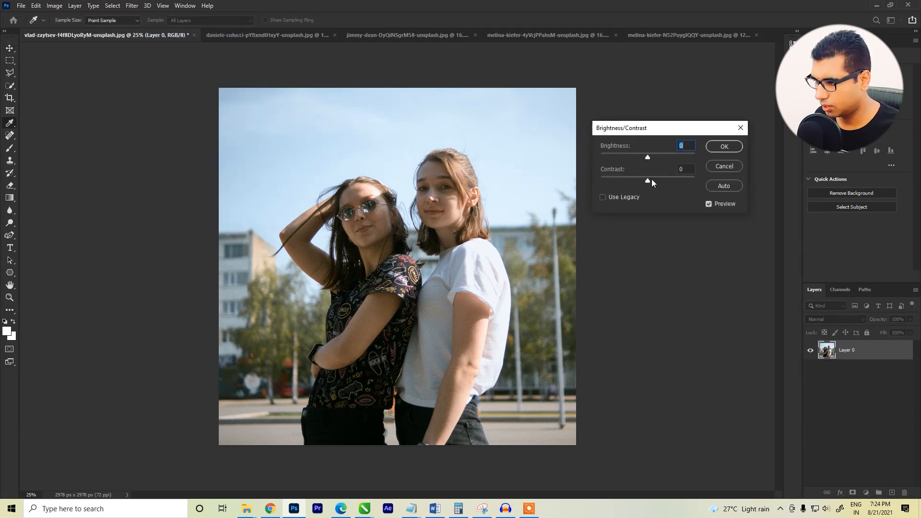
left_click_drag(648, 180, 652, 158)
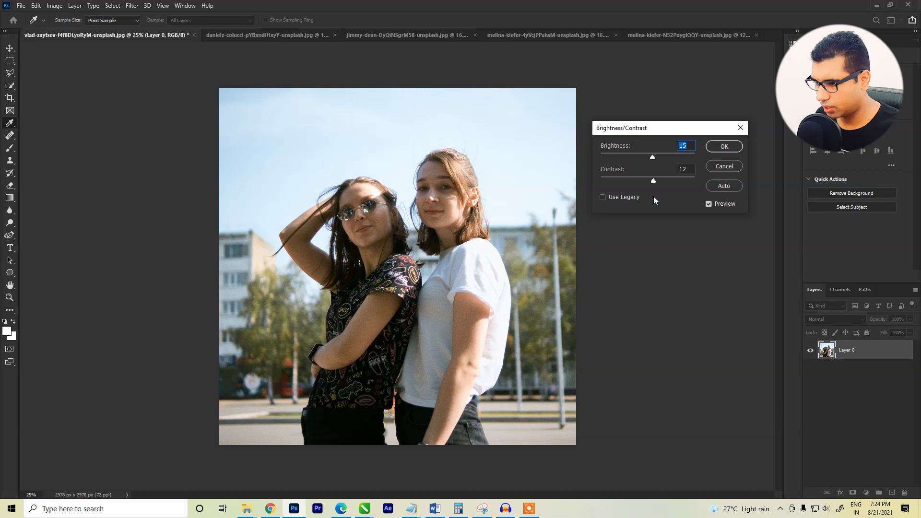
left_click(684, 170)
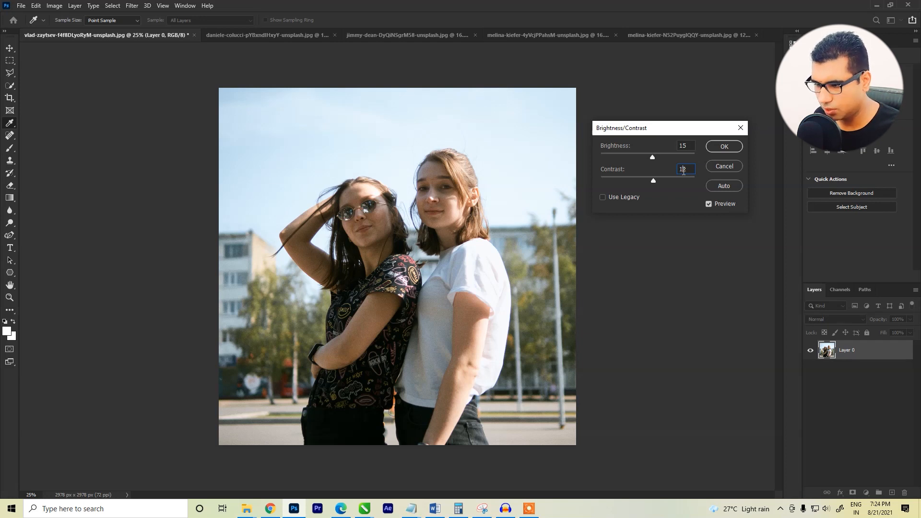
left_click(731, 146)
key("v")
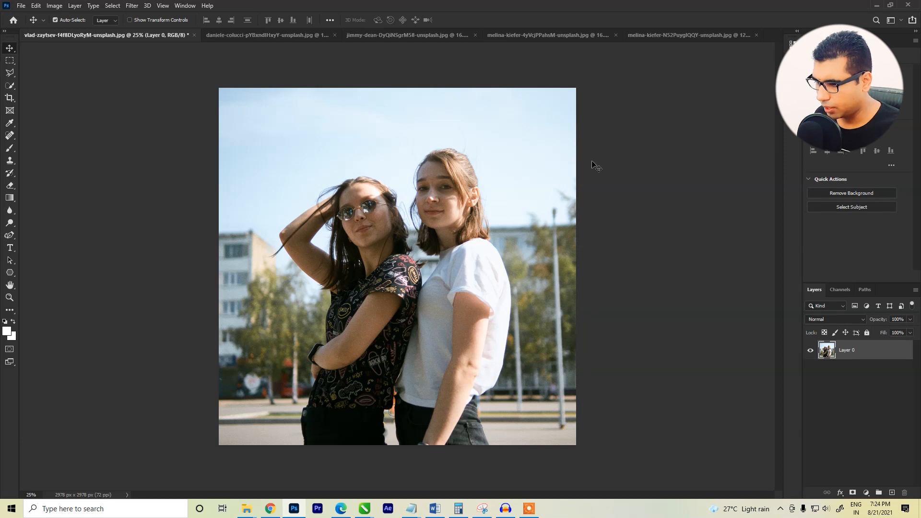
key("ctrl+z")
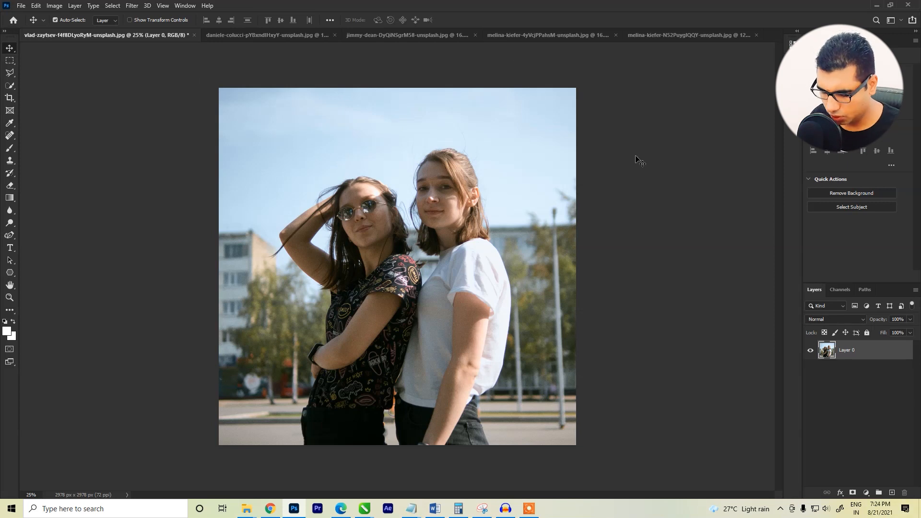
Duplicate the photo layer and rename the copy Adjustment.
key("ctrl+j")
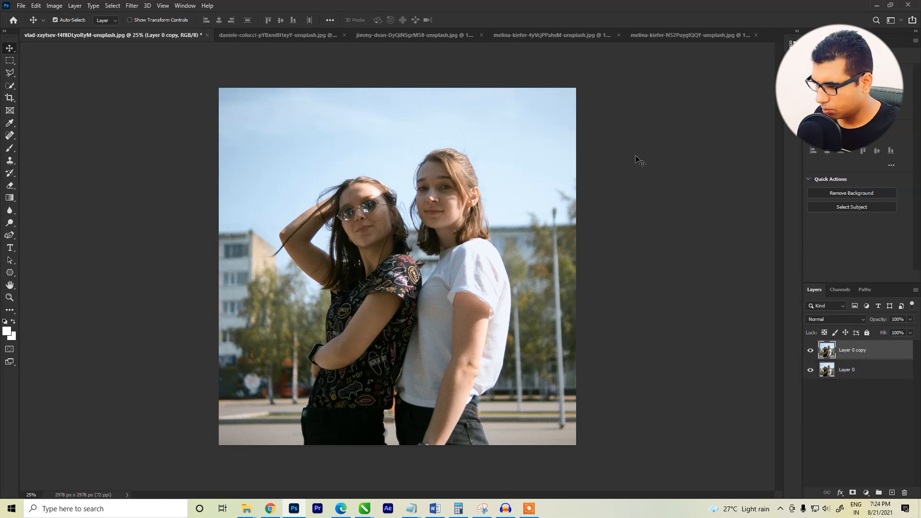
double_click(853, 350)
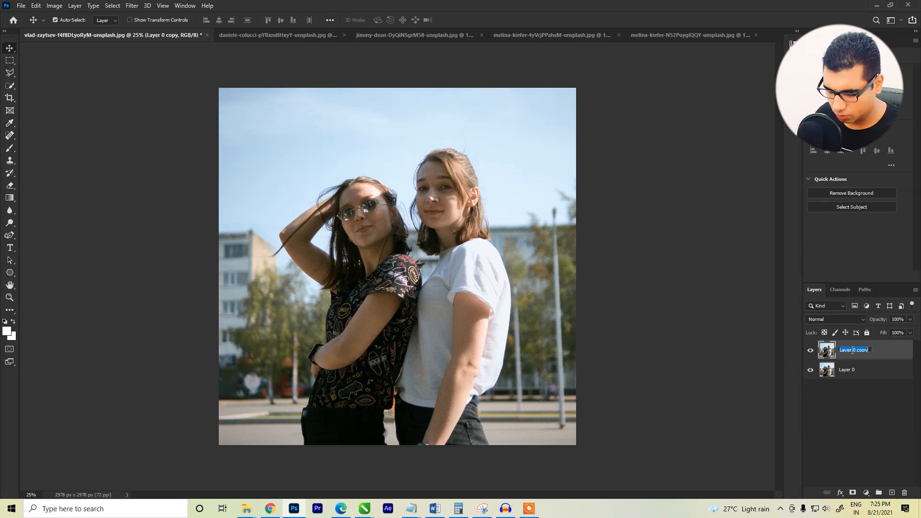
type("A")
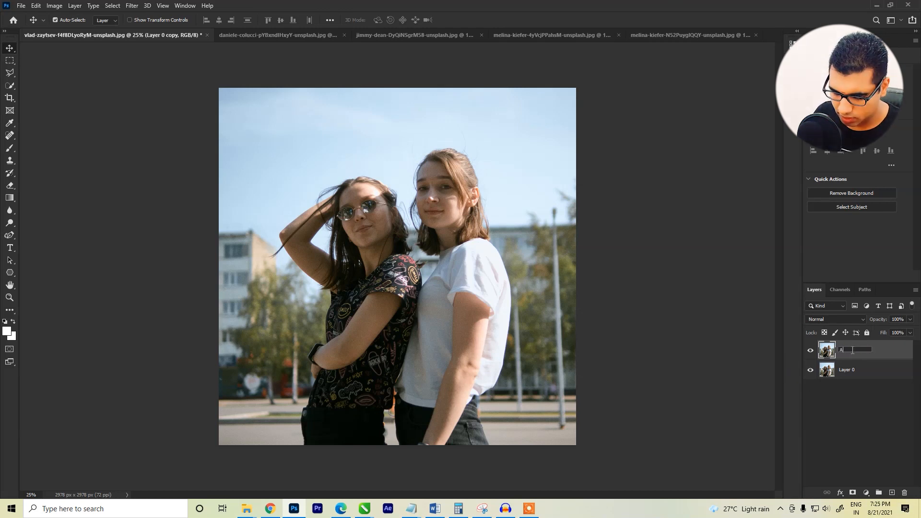
type("djustment")
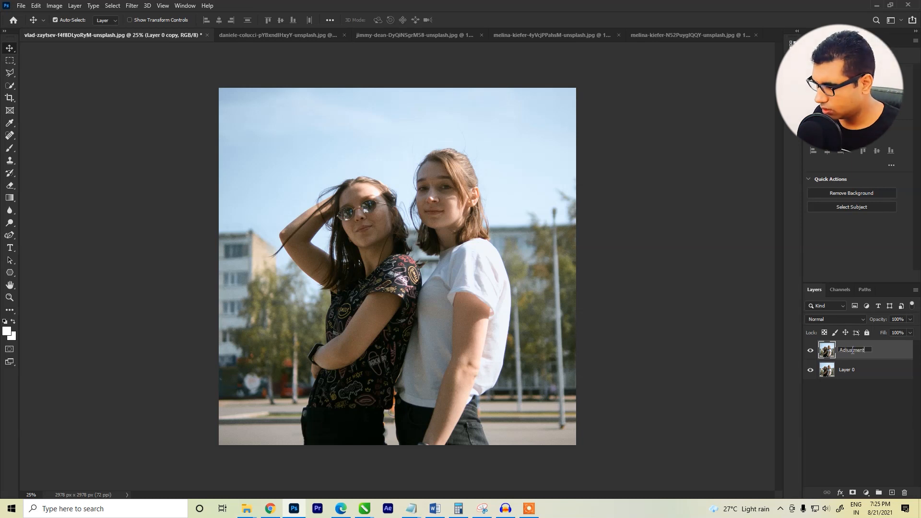
key("Return")
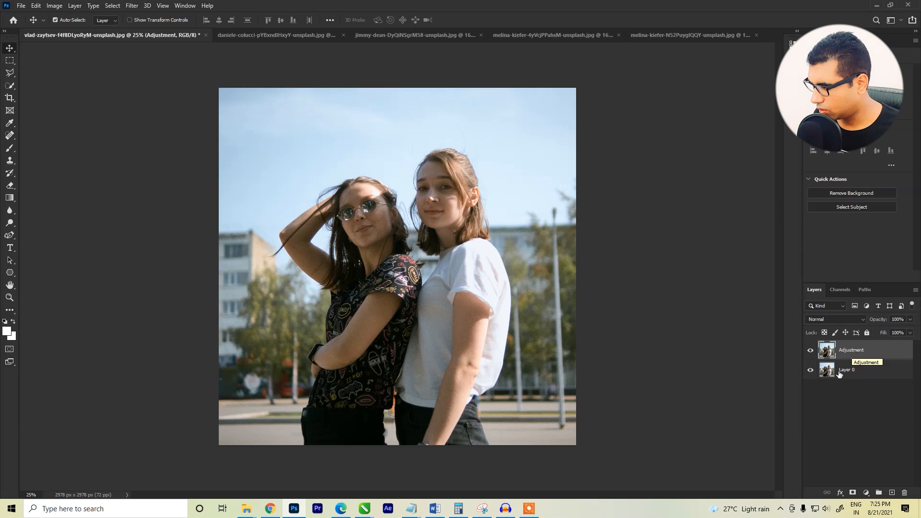
Toggle the visibility of both layers to check them, leaving Adjustment shown and Layer 0 hidden.
left_click(809, 370)
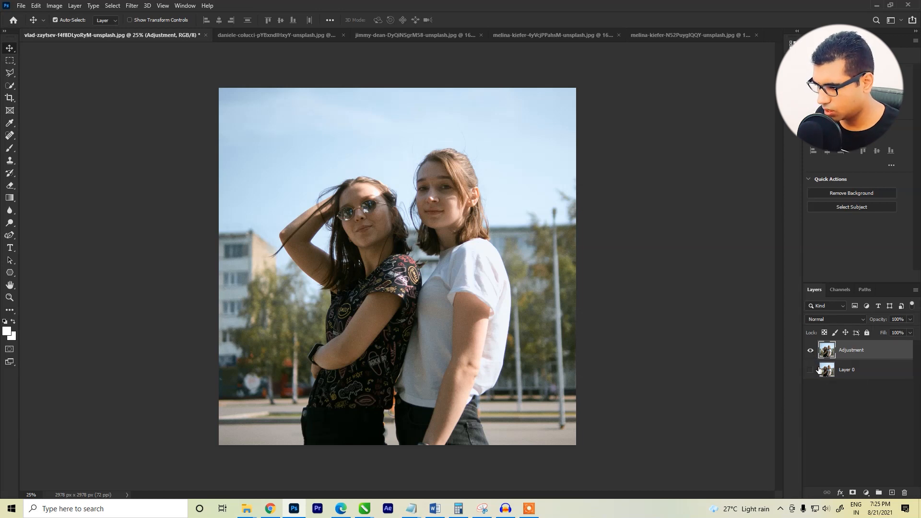
left_click(811, 370)
left_click(811, 352)
left_click(811, 352)
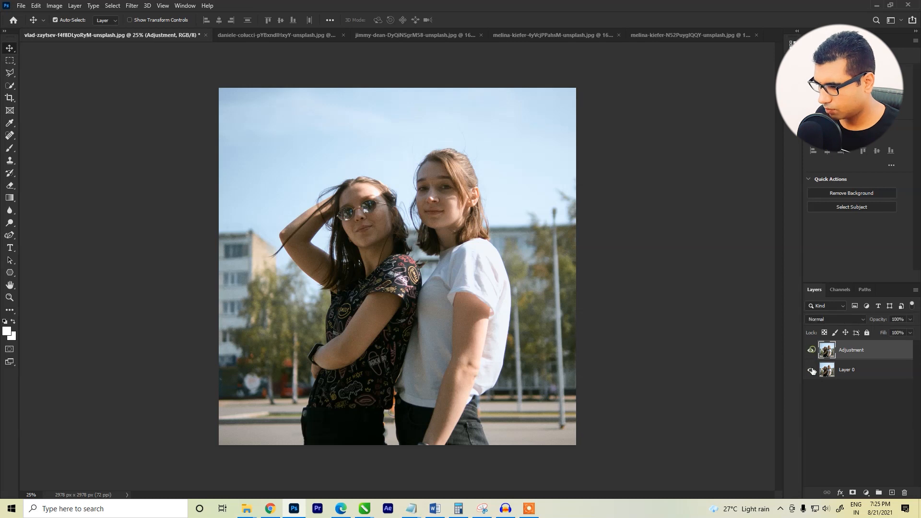
left_click(810, 371)
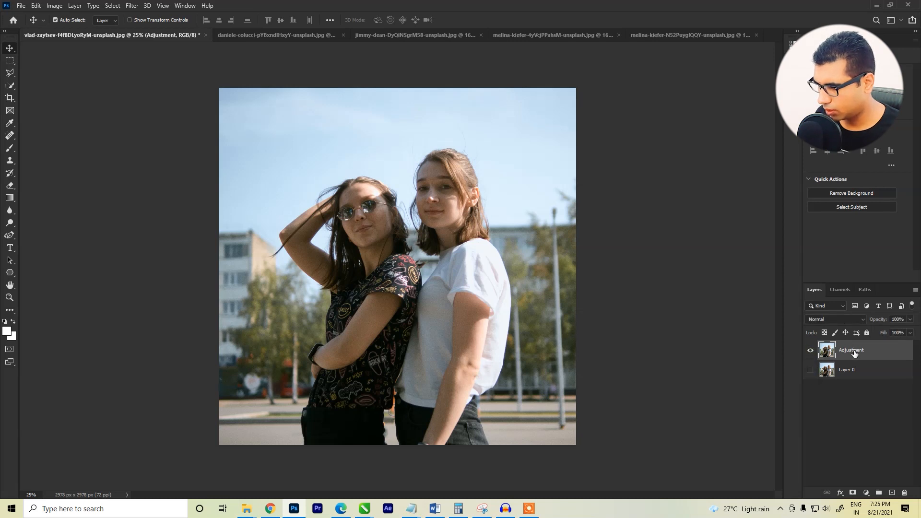
Apply a Brightness/Contrast adjustment with brightness 12 and contrast 15 to the Adjustment layer.
left_click(859, 402)
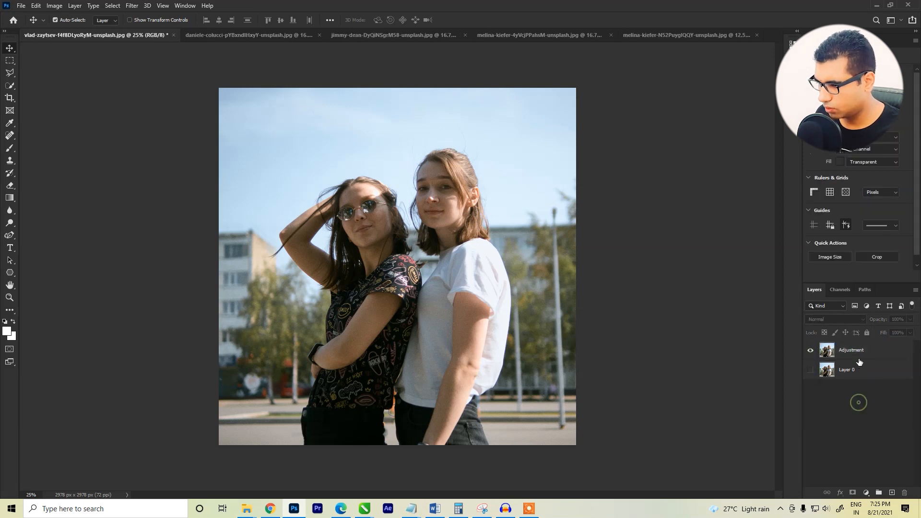
left_click(859, 354)
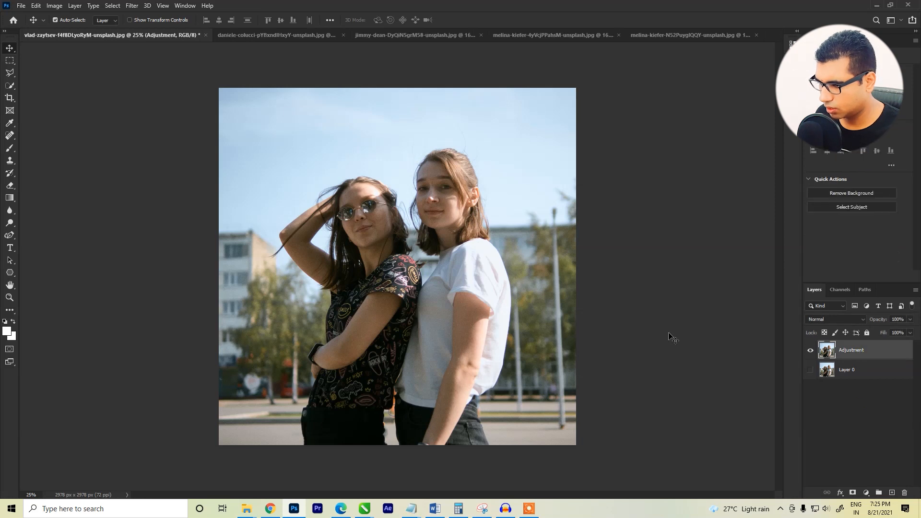
left_click(56, 10)
mouse_move(120, 27)
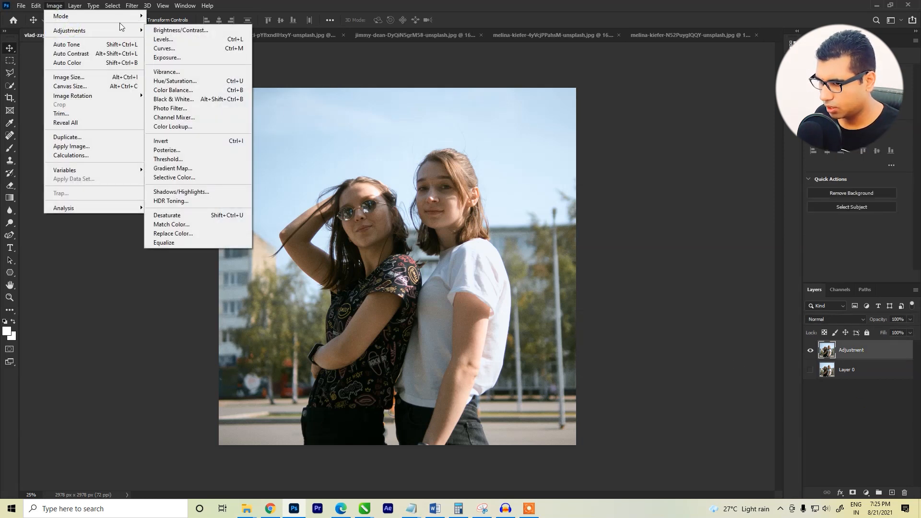
left_click(158, 30)
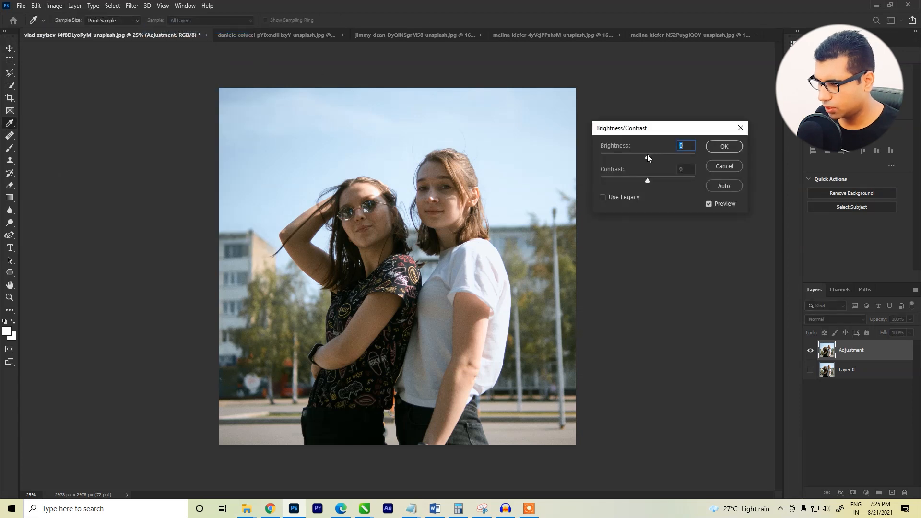
left_click_drag(647, 155, 655, 180)
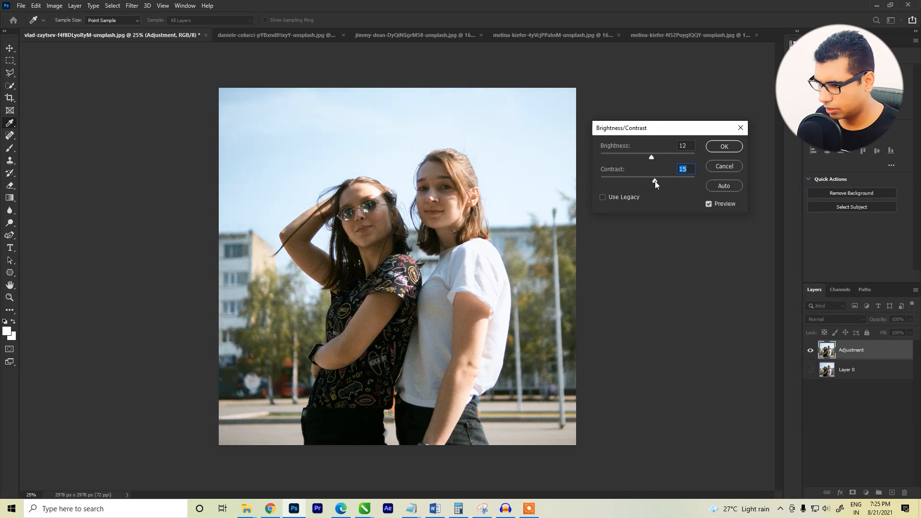
left_click(725, 147)
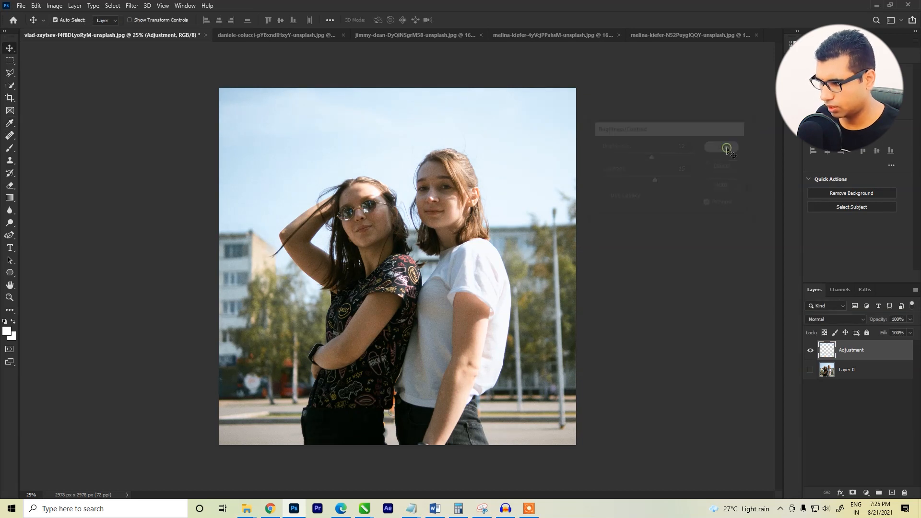
Open the Levels adjustment for the Adjustment layer.
left_click(211, 116)
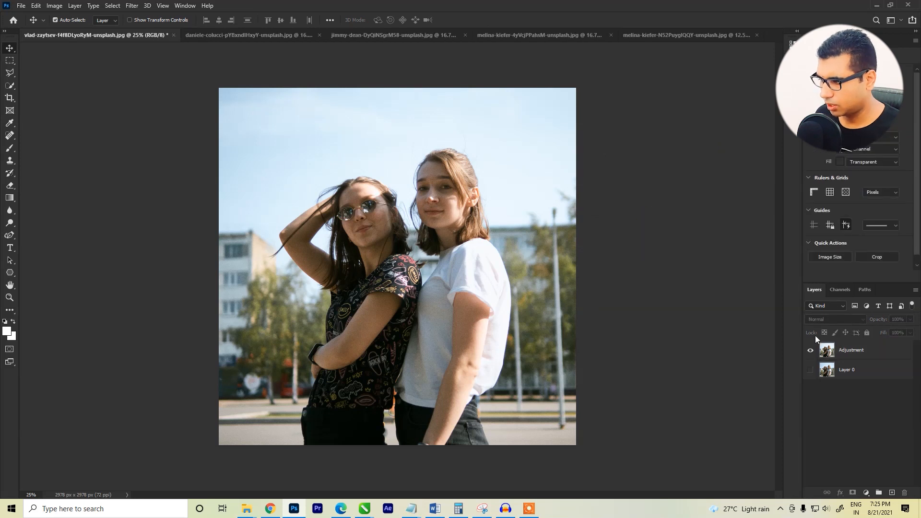
left_click(851, 350)
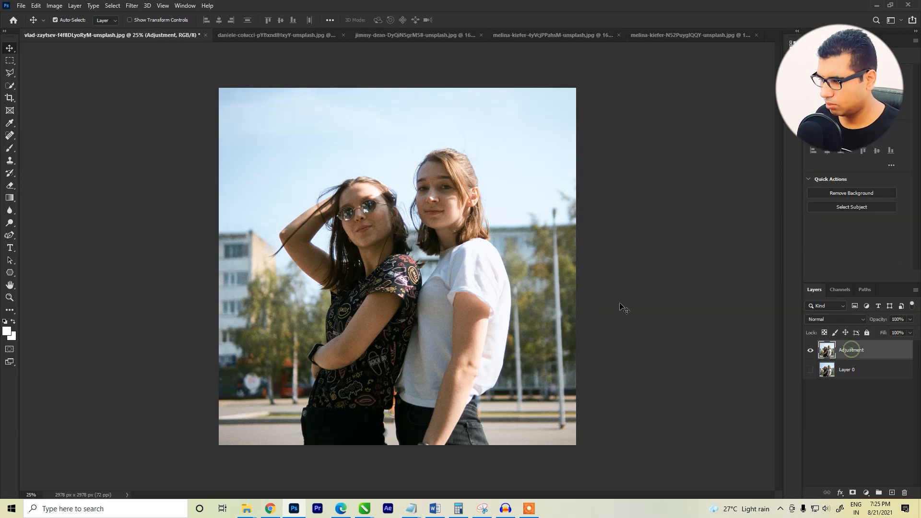
left_click(54, 6)
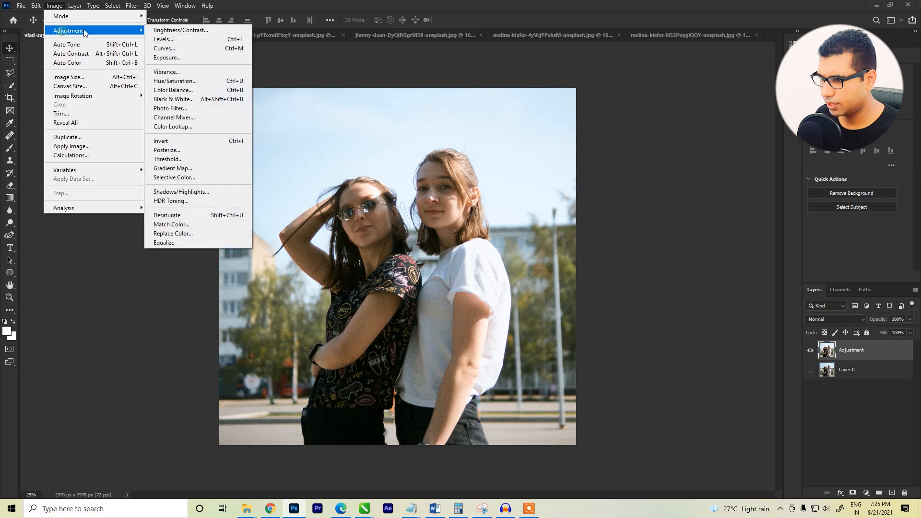
mouse_move(120, 31)
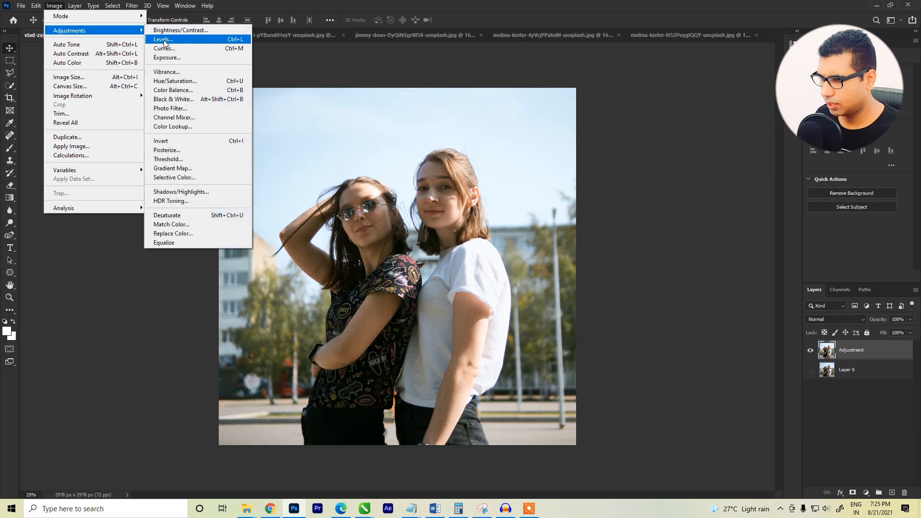
left_click(166, 39)
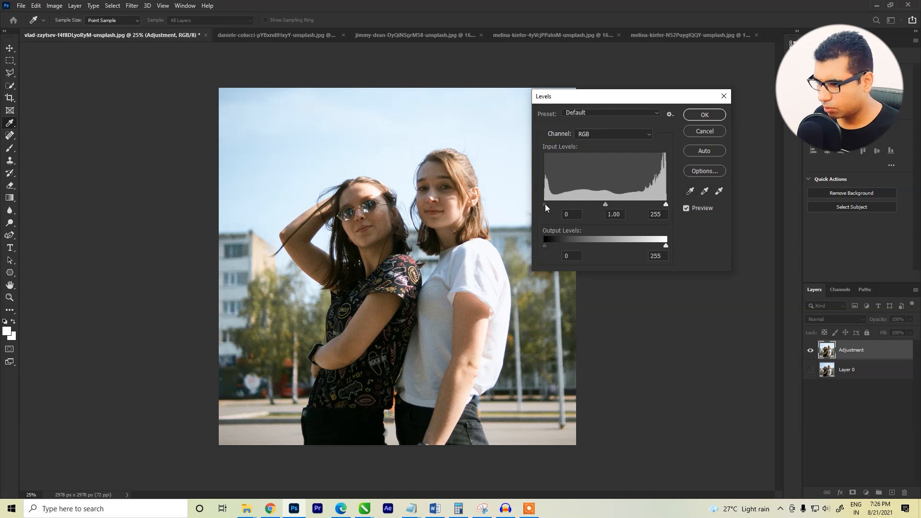
Try out the black, white and midtone input sliders in Levels, moving the midtone to 1.39, and undo the midtone change.
left_click_drag(545, 203, 529, 194)
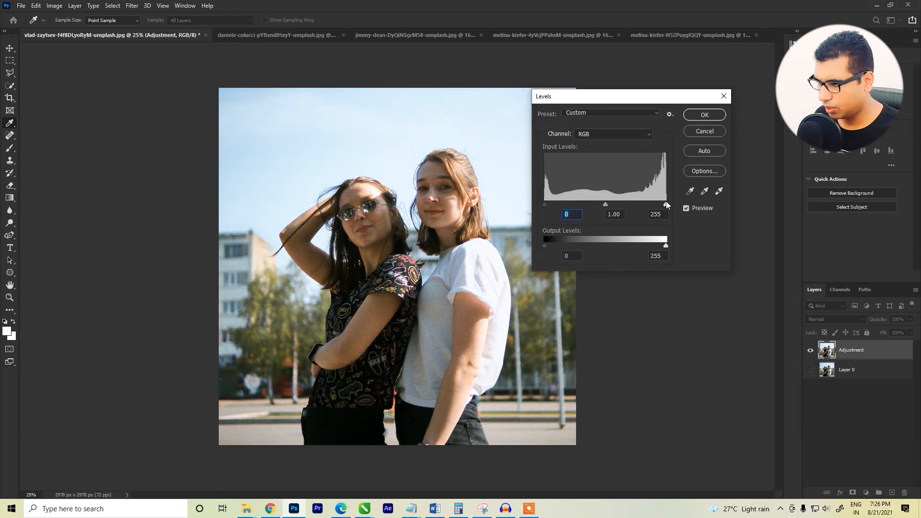
mouse_move(666, 204)
left_mouse_down()
mouse_move(632, 204)
mouse_move(671, 203)
left_mouse_up()
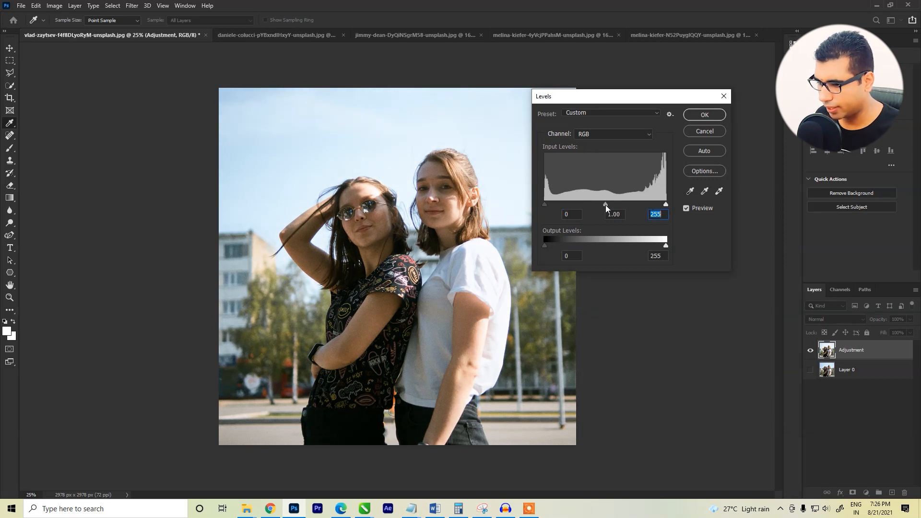
mouse_move(605, 205)
left_mouse_down()
mouse_move(632, 205)
mouse_move(591, 204)
left_mouse_up()
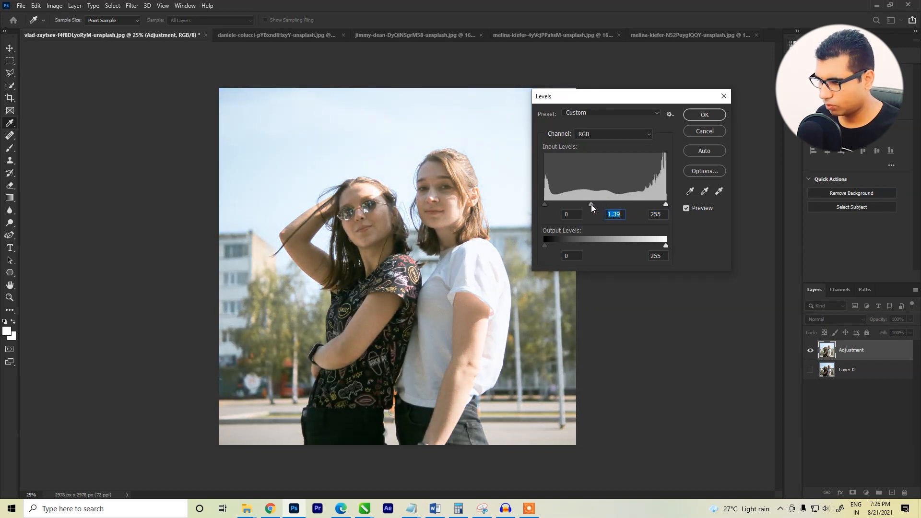
key("ctrl+z")
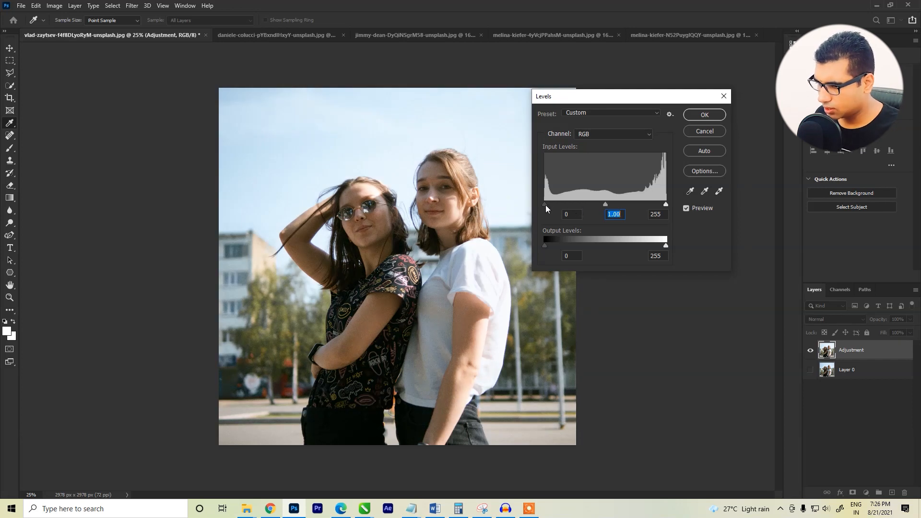
Apply Levels with the white input level at 230, and compare the result with the original by showing Layer 0 and toggling Adjustment.
left_click_drag(666, 205, 657, 206)
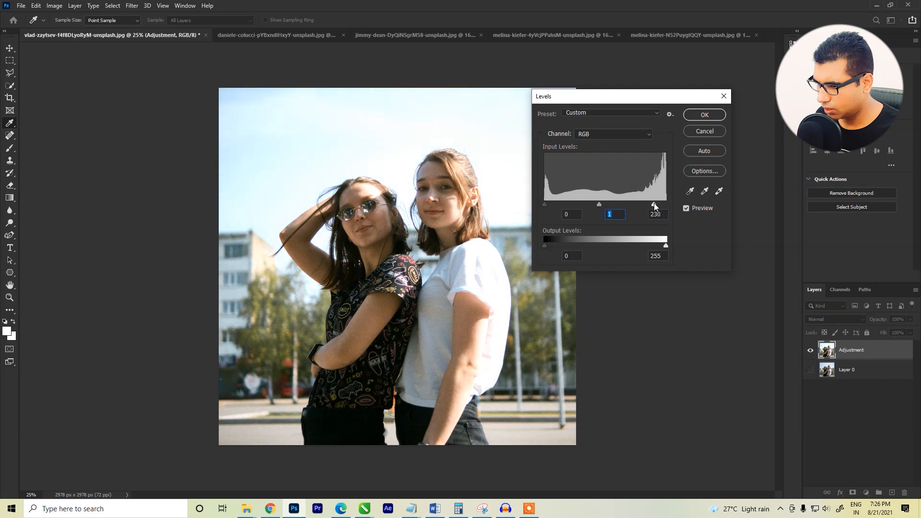
left_click(704, 114)
left_click(810, 370)
left_click(810, 351)
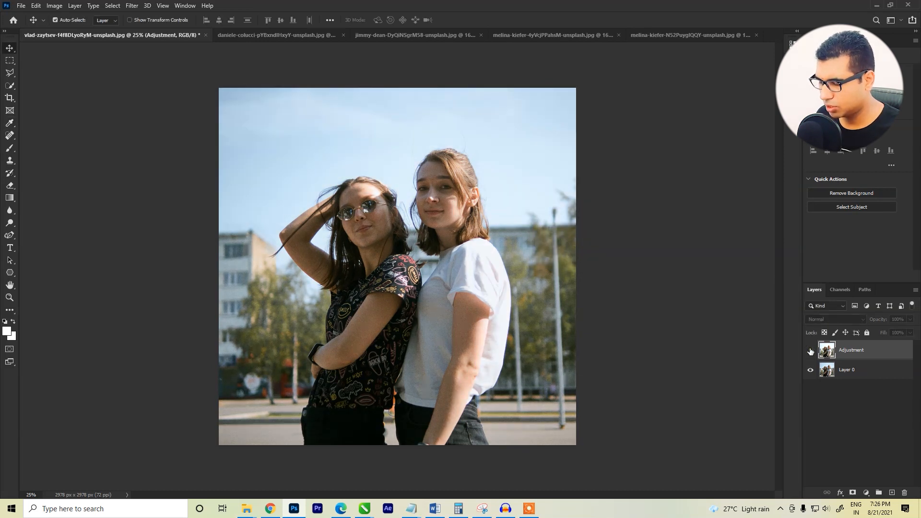
left_click(811, 350)
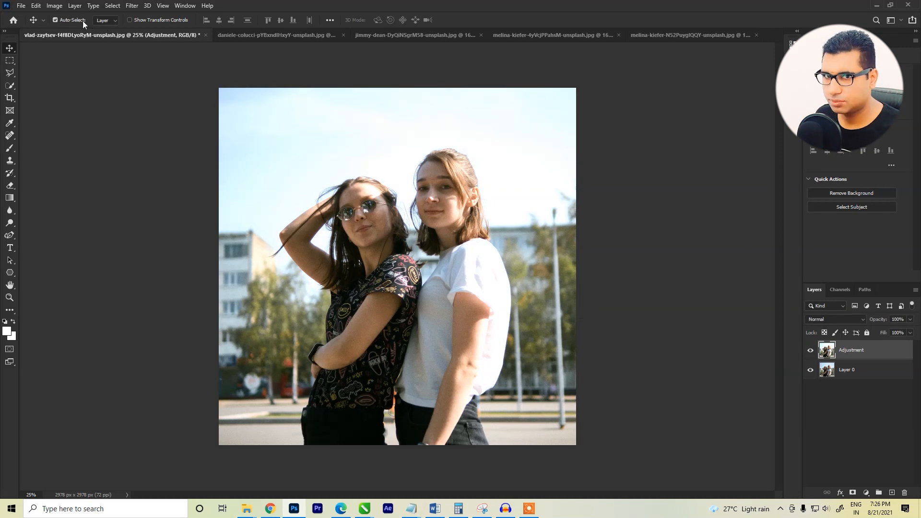
Open the Vibrance adjustment for the Adjustment layer and move its dialog off the photo.
left_click(54, 5)
mouse_move(67, 32)
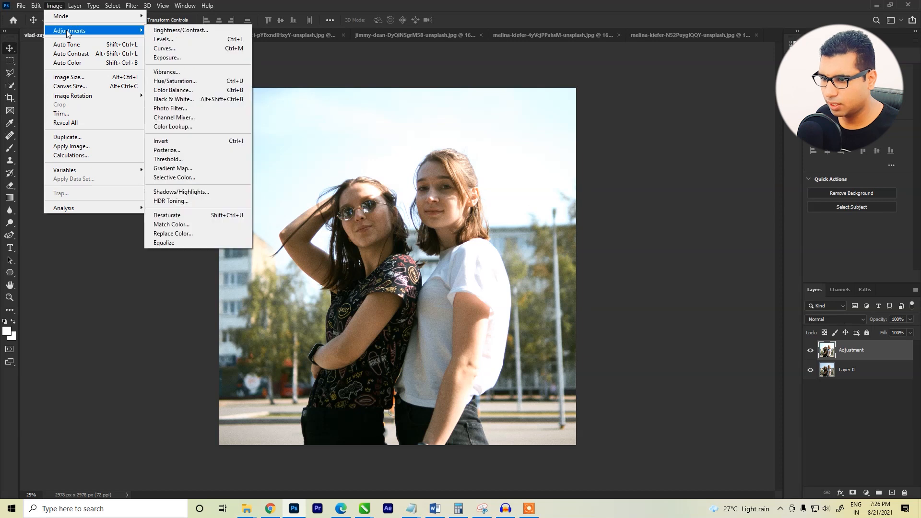
left_click(168, 72)
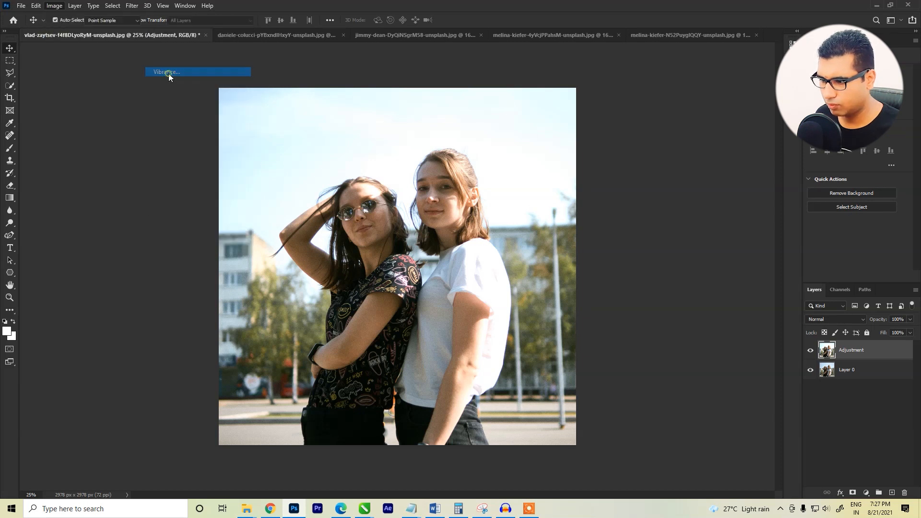
left_click_drag(426, 127, 628, 129)
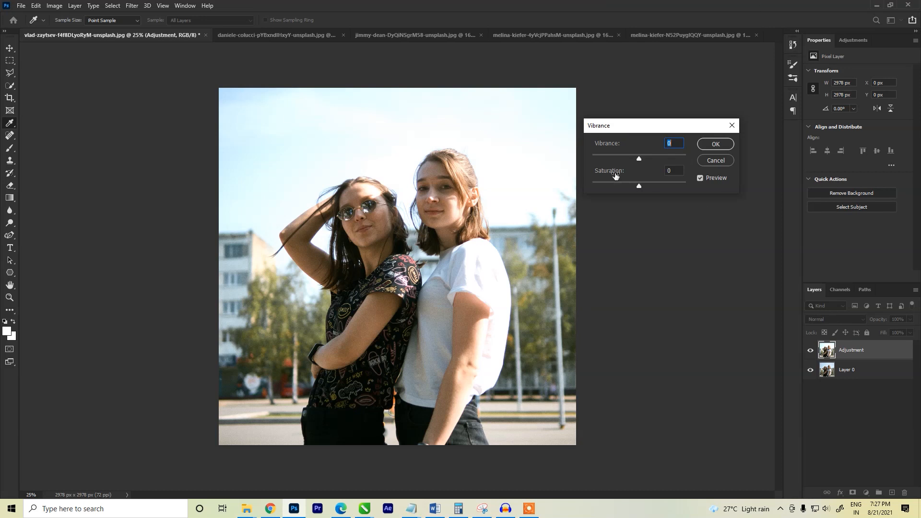
Test the vibrance at -100 and +63, and bring it to +30 with saturation +12.
left_click_drag(639, 158, 585, 157)
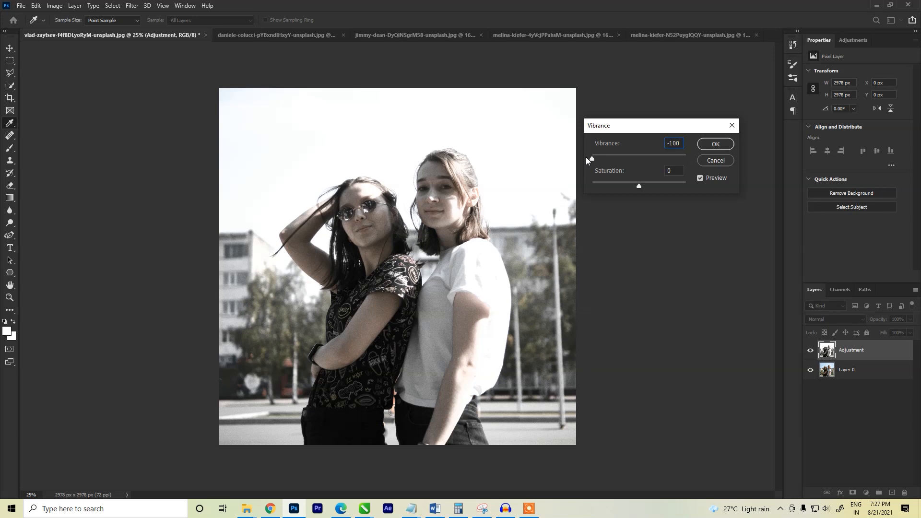
left_click_drag(586, 157, 644, 157)
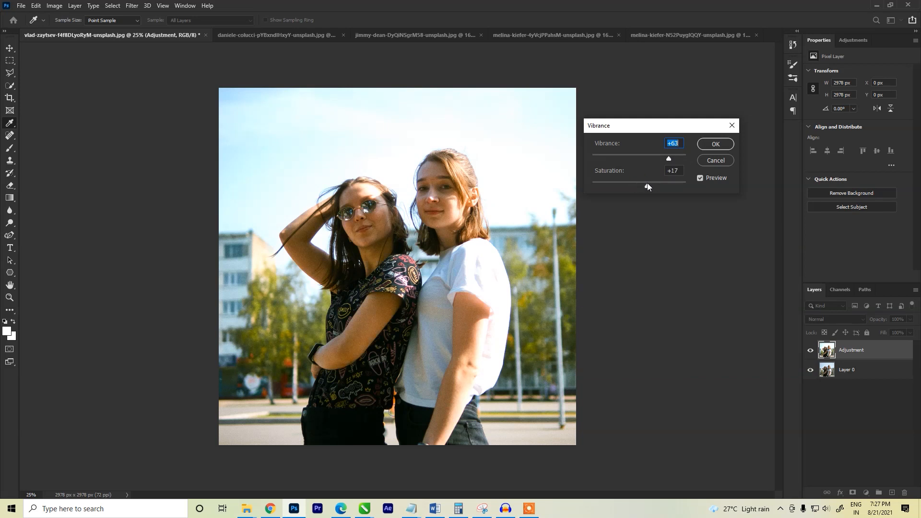
key("Tab")
mouse_move(646, 185)
left_mouse_down()
mouse_move(579, 185)
mouse_move(691, 191)
mouse_move(650, 191)
left_mouse_up()
left_click_drag(657, 160, 692, 166)
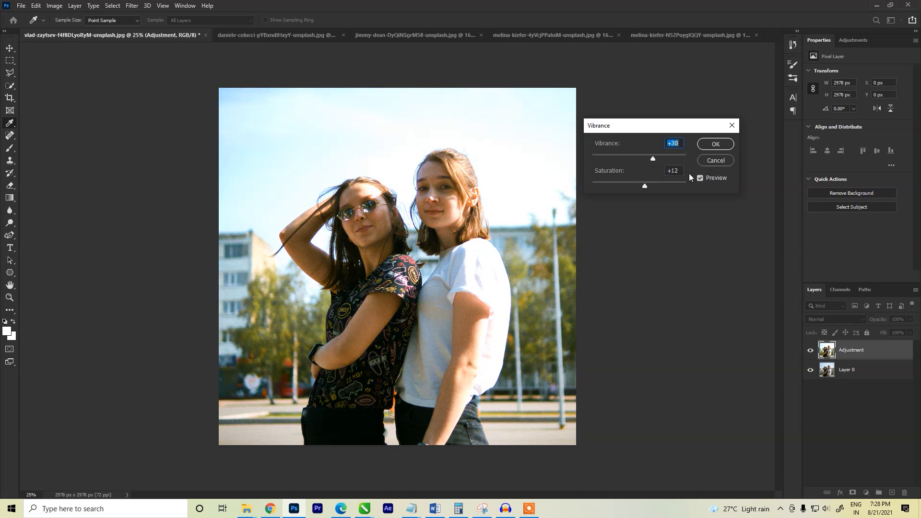
Increase the vibrance, set the saturation to +23, and apply the Vibrance adjustment after comparing with the preview off and on.
left_click(700, 179)
left_click(700, 179)
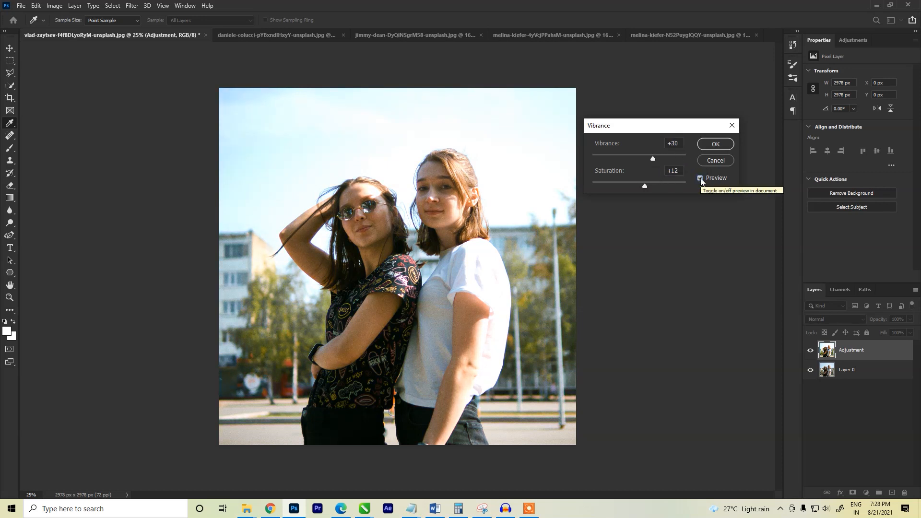
left_click(650, 186)
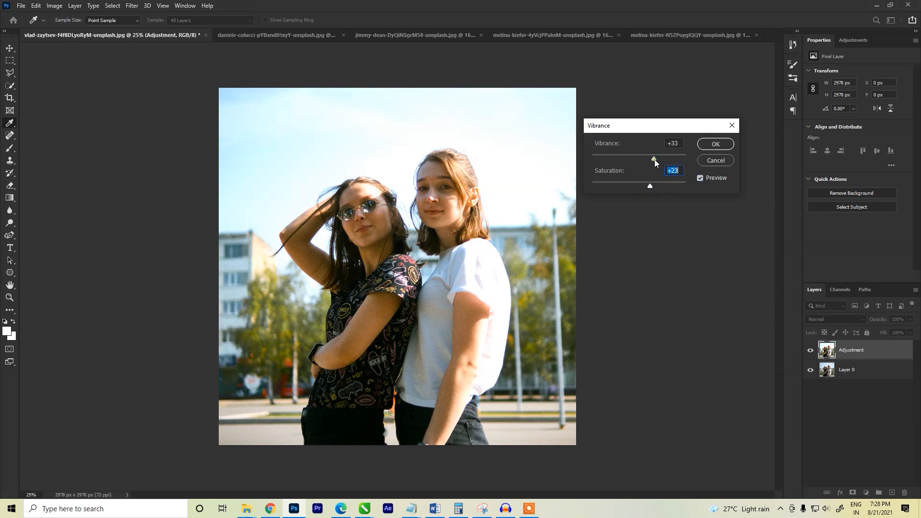
left_click_drag(654, 160, 659, 160)
left_click(701, 178)
left_click(701, 179)
left_click(705, 147)
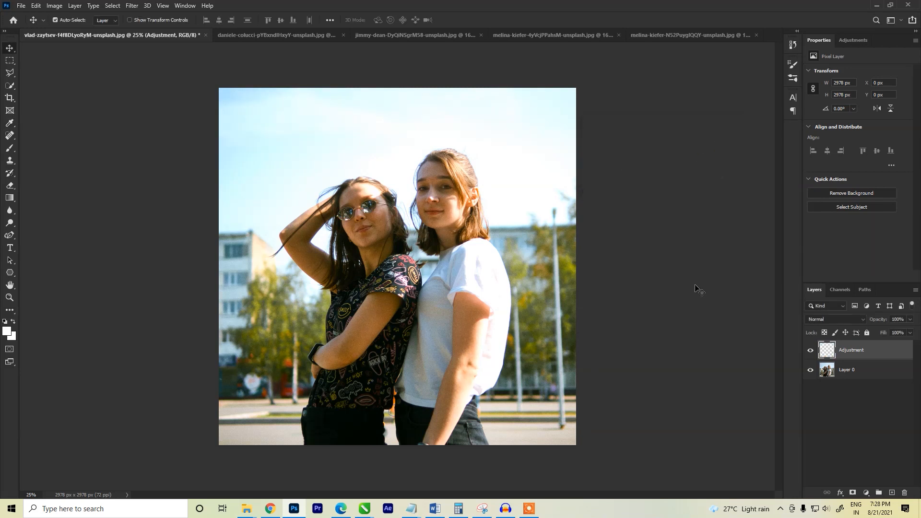
Open the Hue/Saturation adjustment for the Adjustment layer and move its dialog off the photo.
left_click(53, 7)
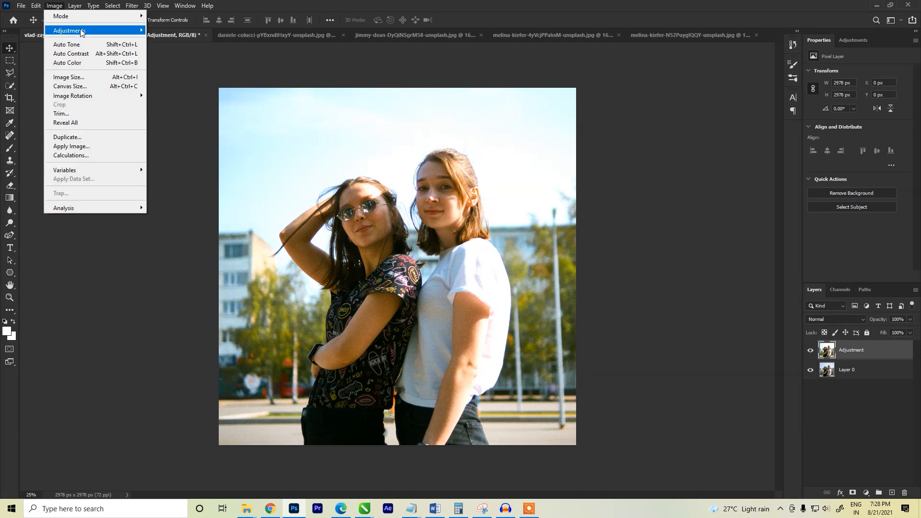
mouse_move(119, 31)
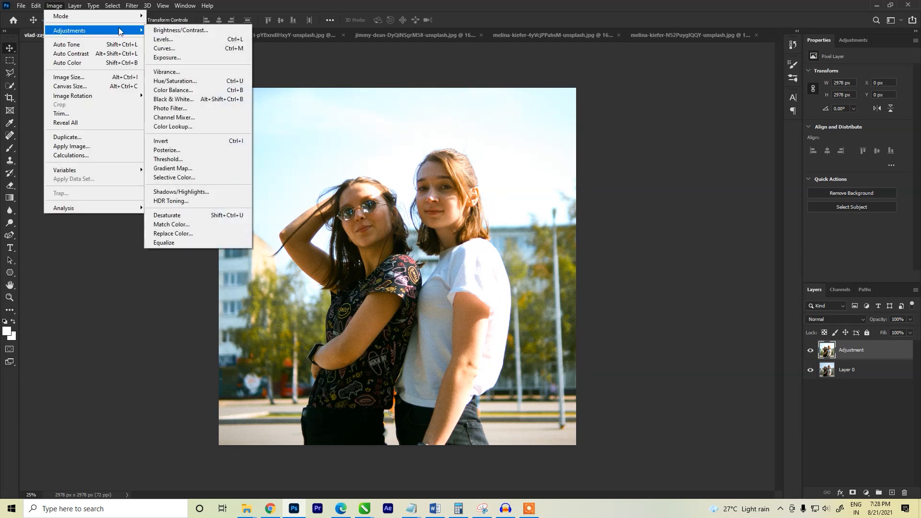
left_click(176, 84)
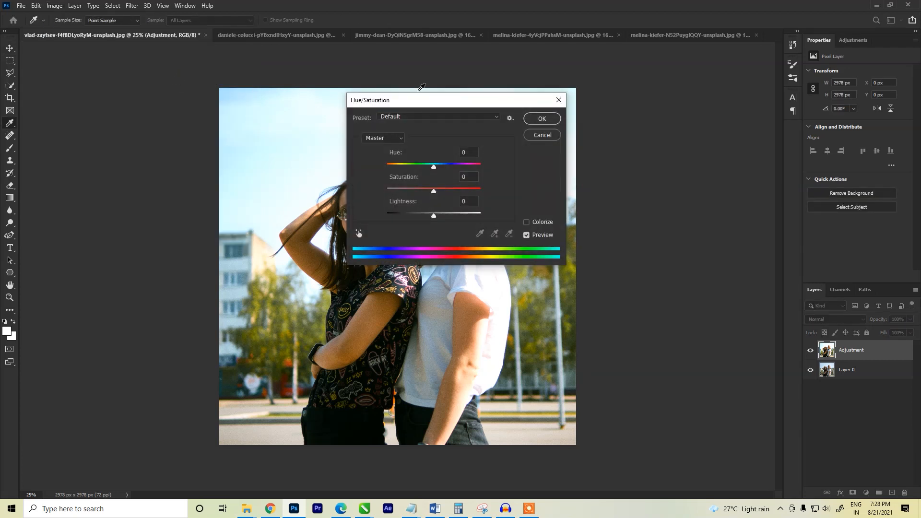
left_click_drag(429, 105, 688, 114)
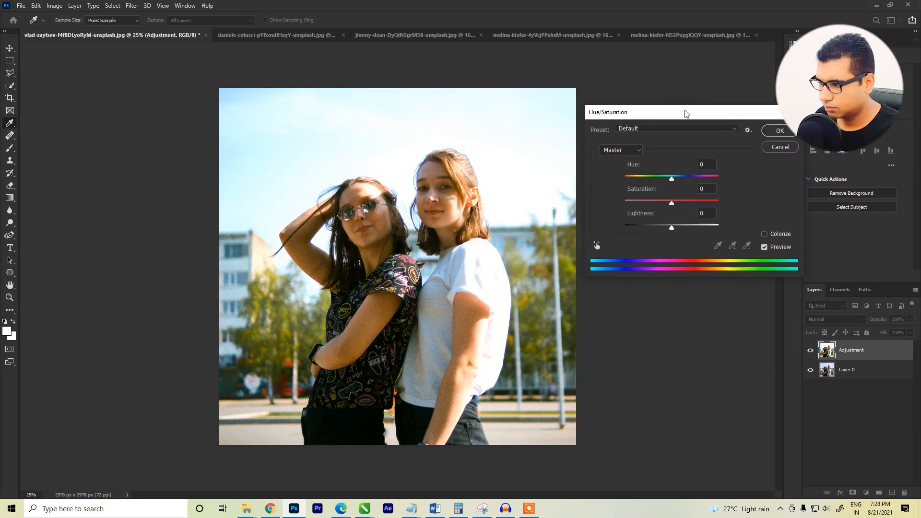
Try a master hue of -26 in Hue/Saturation and reset the hue to 0.
left_click(671, 180)
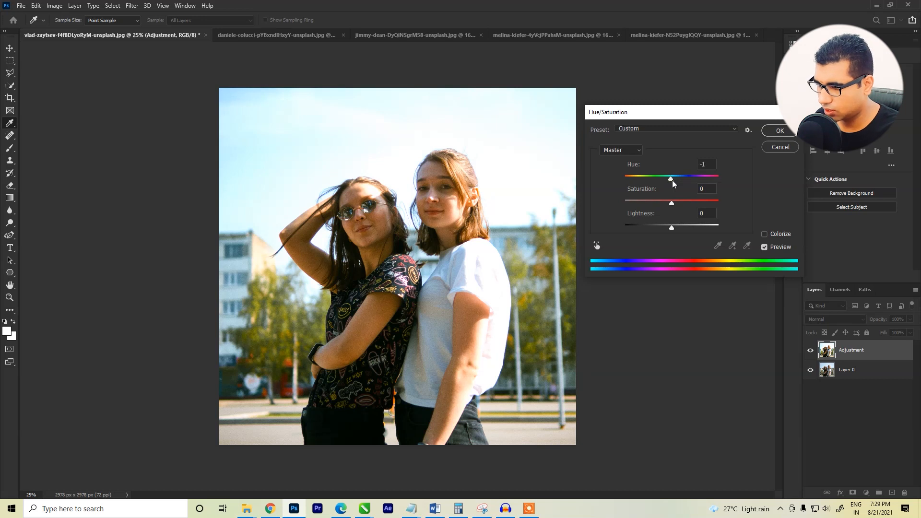
mouse_move(672, 180)
left_mouse_down()
mouse_move(705, 181)
mouse_move(635, 179)
mouse_move(660, 181)
left_mouse_up()
double_click(705, 165)
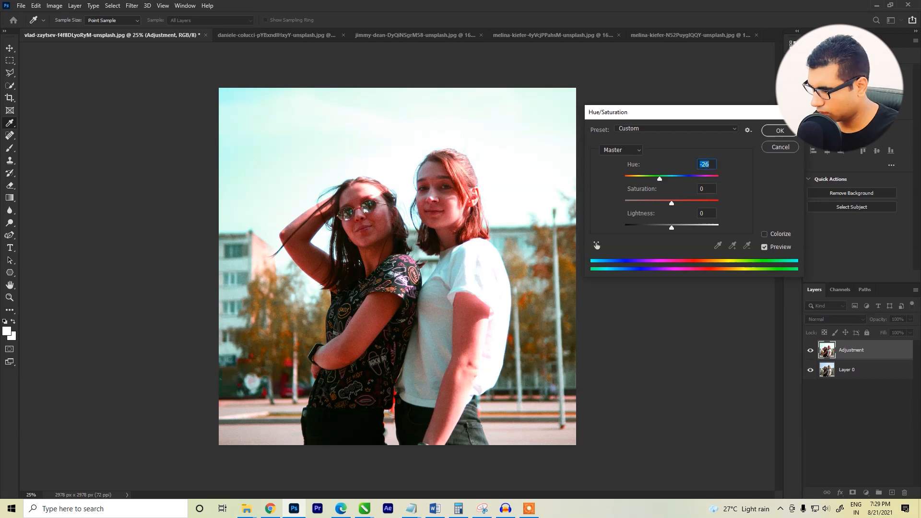
type("0")
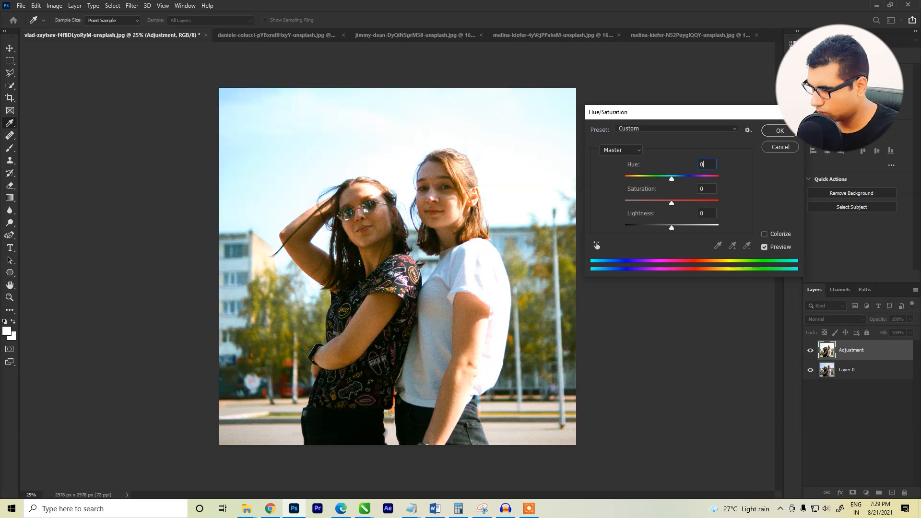
Try a master saturation of -7 in Hue/Saturation and reset the saturation to 0.
mouse_move(672, 203)
left_mouse_down()
mouse_move(652, 204)
mouse_move(668, 203)
left_mouse_up()
double_click(703, 190)
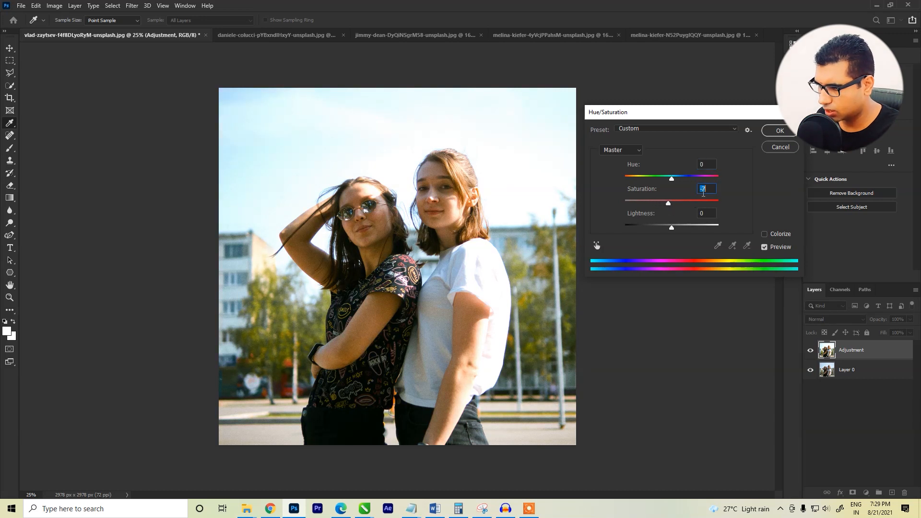
type("0")
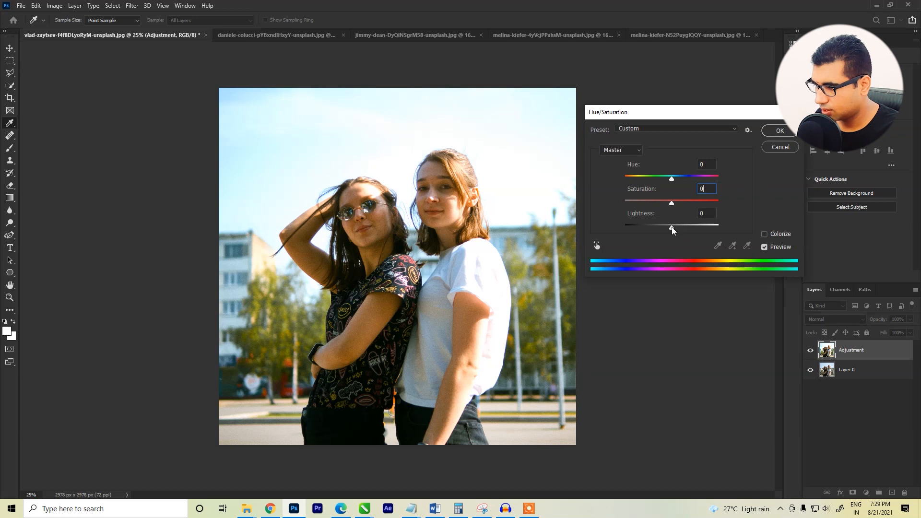
Test the lightness at -13 and +15, set it to +5, and compare the photo with the preview off and on.
mouse_move(672, 227)
left_mouse_down()
mouse_move(693, 228)
mouse_move(644, 229)
mouse_move(666, 228)
left_mouse_up()
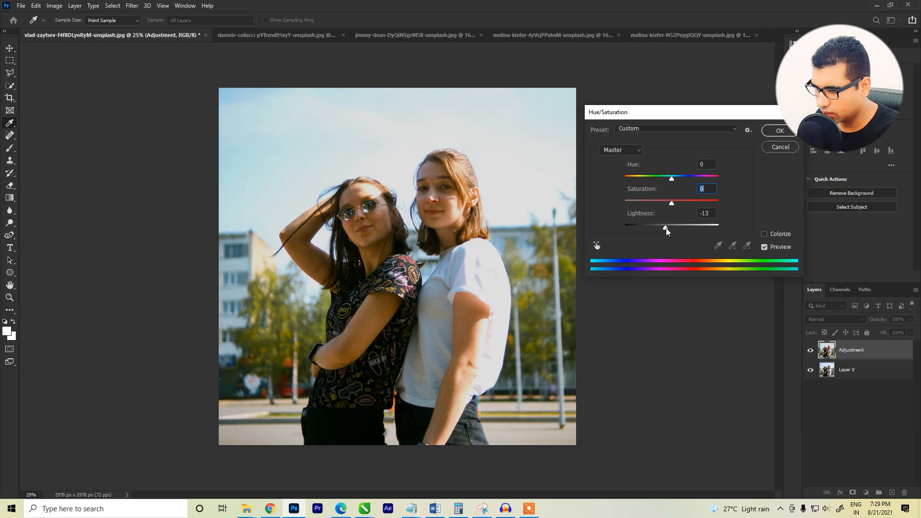
left_click_drag(666, 229, 678, 228)
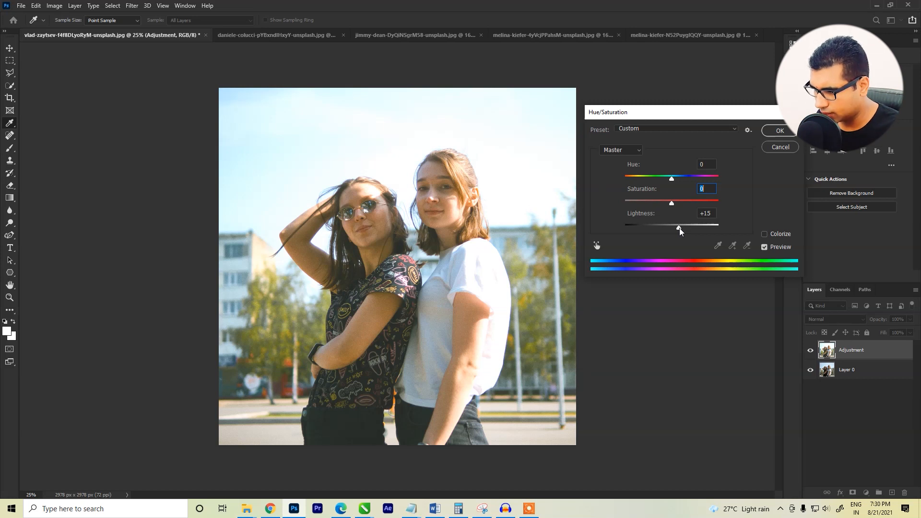
left_click_drag(679, 228, 674, 228)
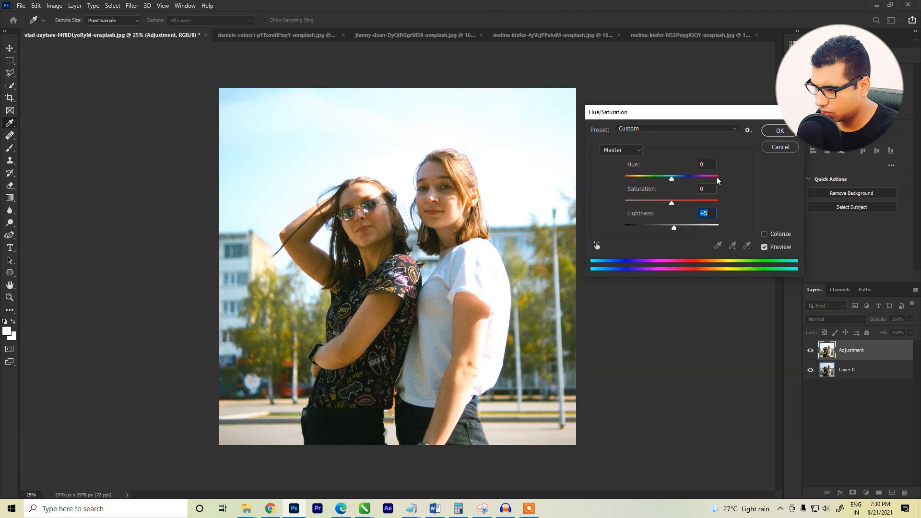
left_click(764, 247)
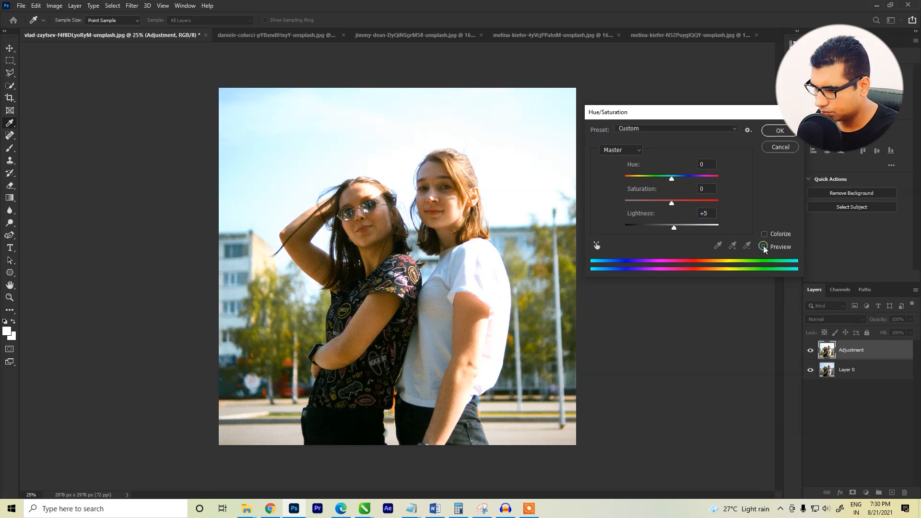
left_click(765, 247)
left_click(764, 247)
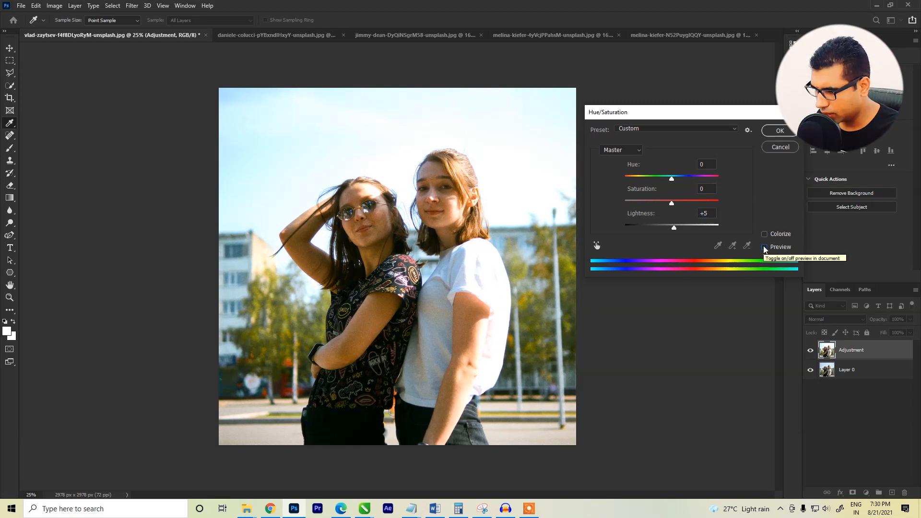
left_click(764, 247)
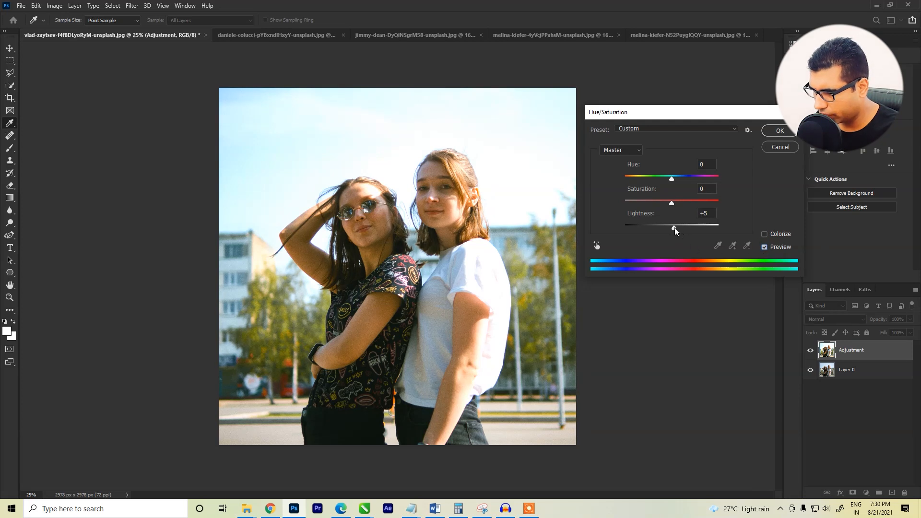
Raise the lightness to +8, compare with the preview off and on, and apply the Hue/Saturation adjustment.
left_click_drag(675, 226, 676, 226)
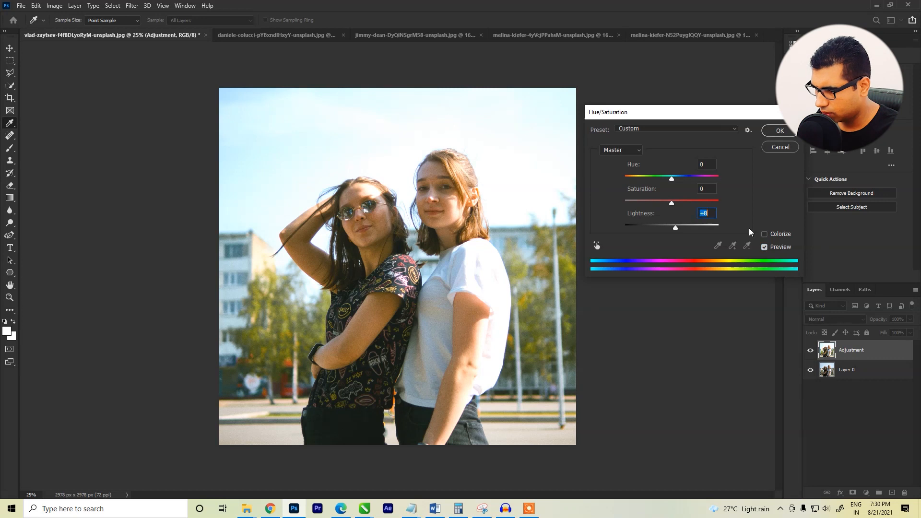
left_click(765, 246)
left_click(764, 245)
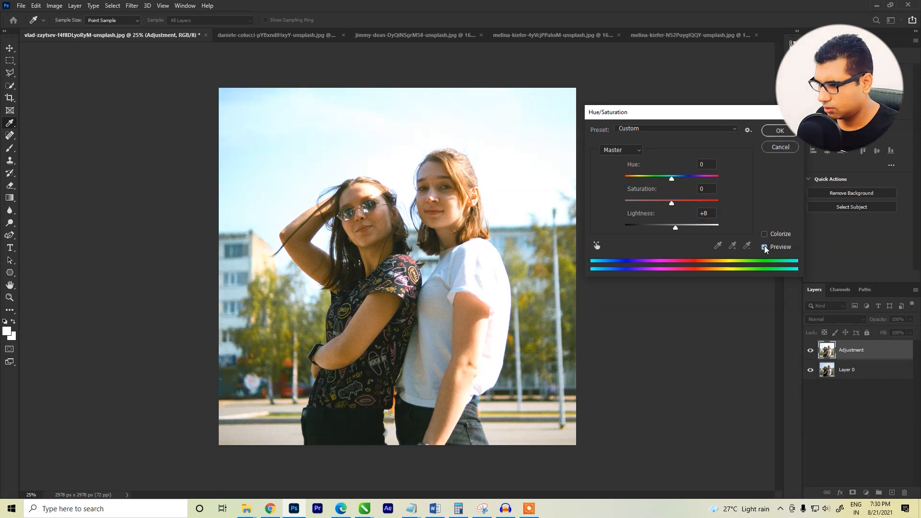
left_click(765, 245)
left_click(765, 247)
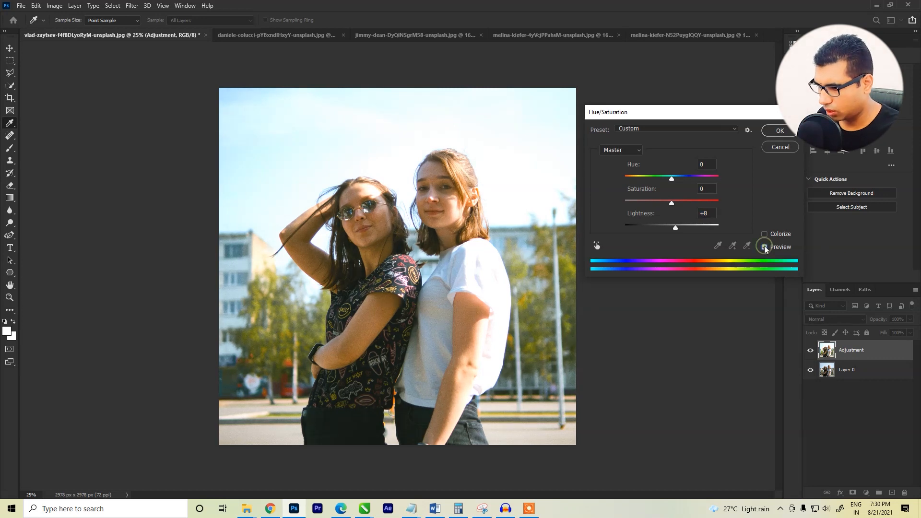
left_click(765, 247)
left_click(765, 247)
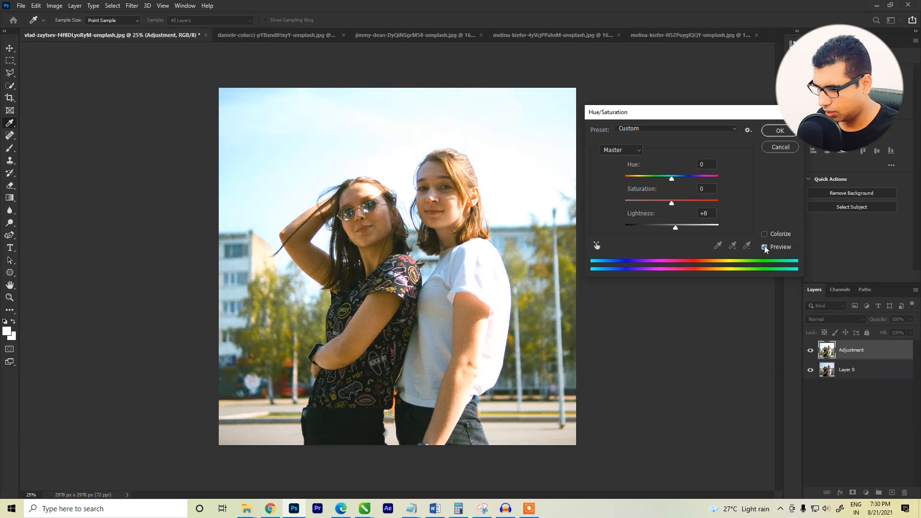
left_click(769, 133)
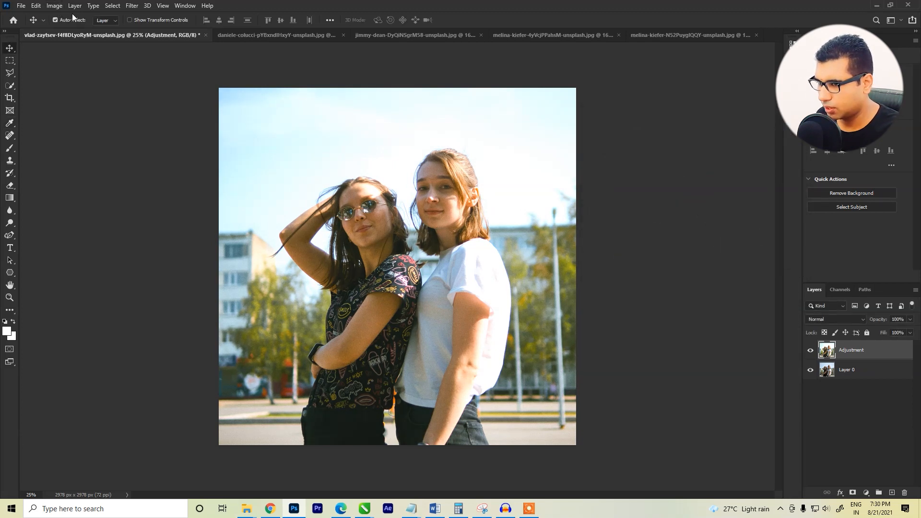
Open the Color Balance adjustment for the Adjustment layer and move its dialog off the photo.
left_click(55, 5)
mouse_move(75, 32)
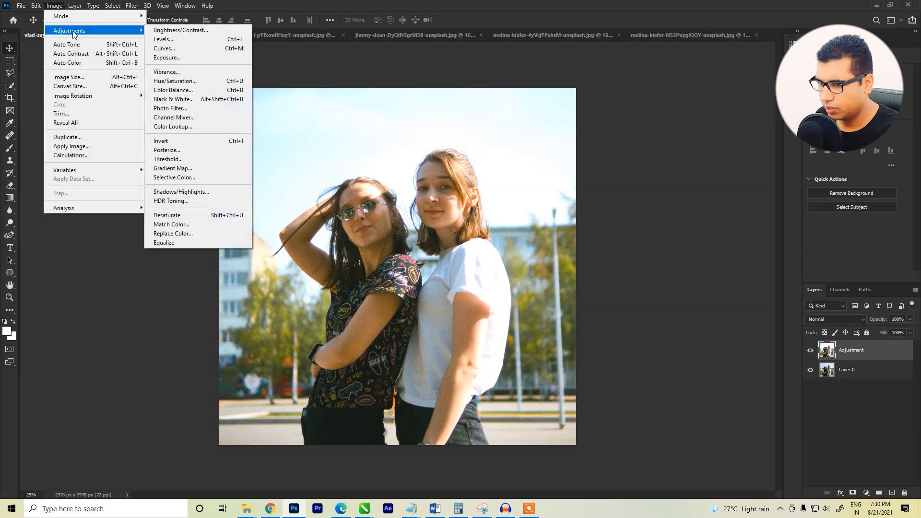
left_click(190, 90)
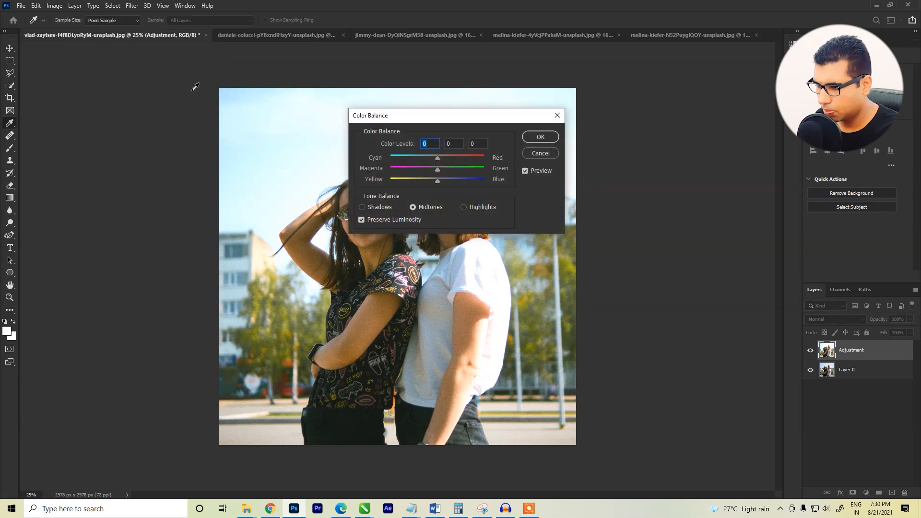
left_click_drag(399, 116, 630, 121)
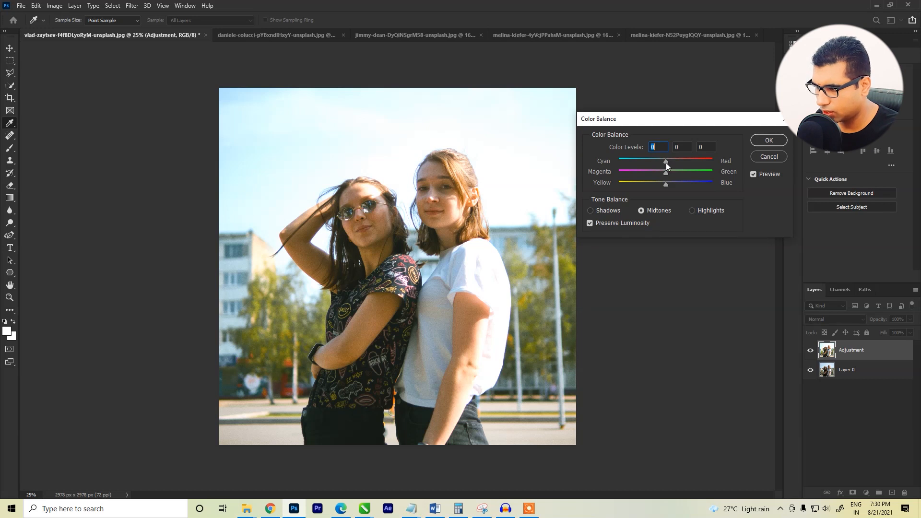
Set the midtones' Cyan–Red level to +12 after testing -80 and +50, and Magenta–Green to -10 after testing -27 and +61.
left_click_drag(645, 161, 631, 161)
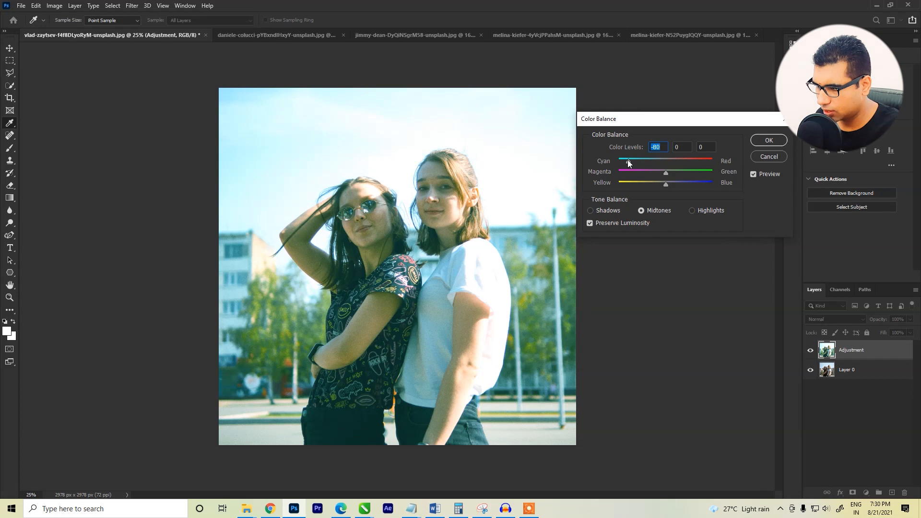
type("0")
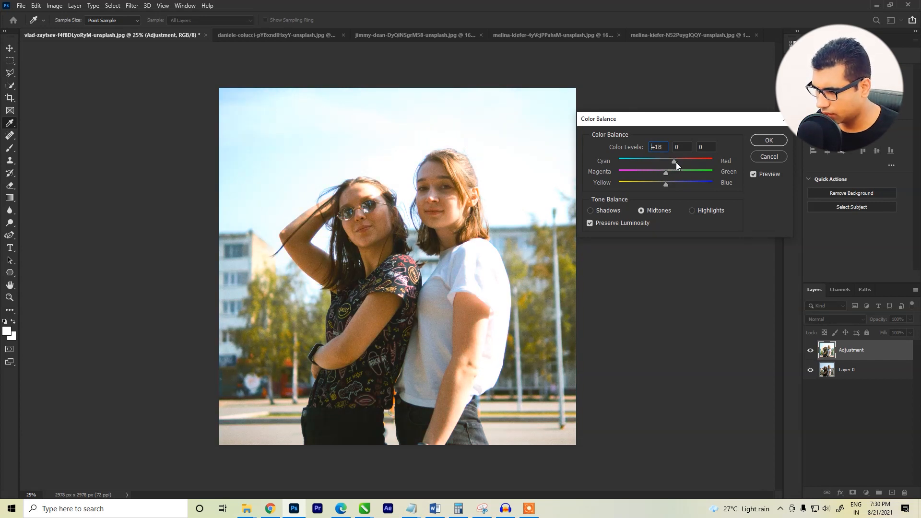
left_click_drag(687, 163, 689, 163)
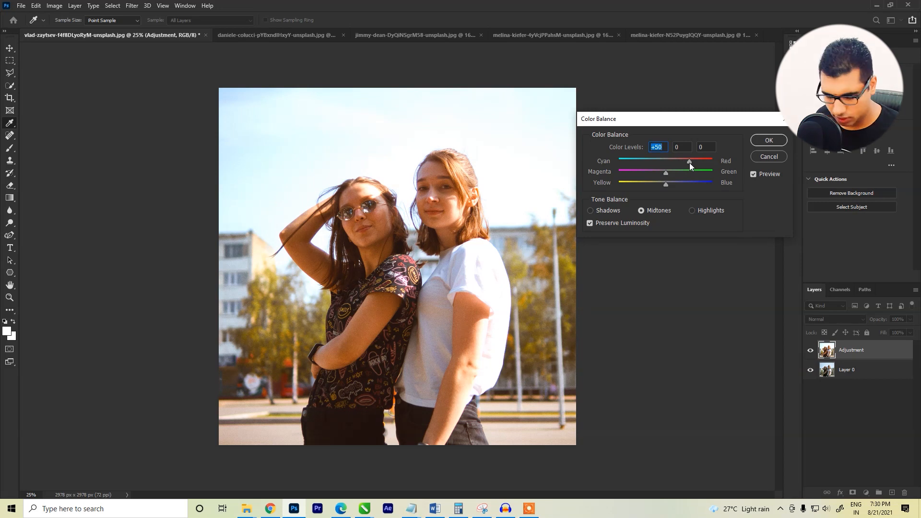
type("0")
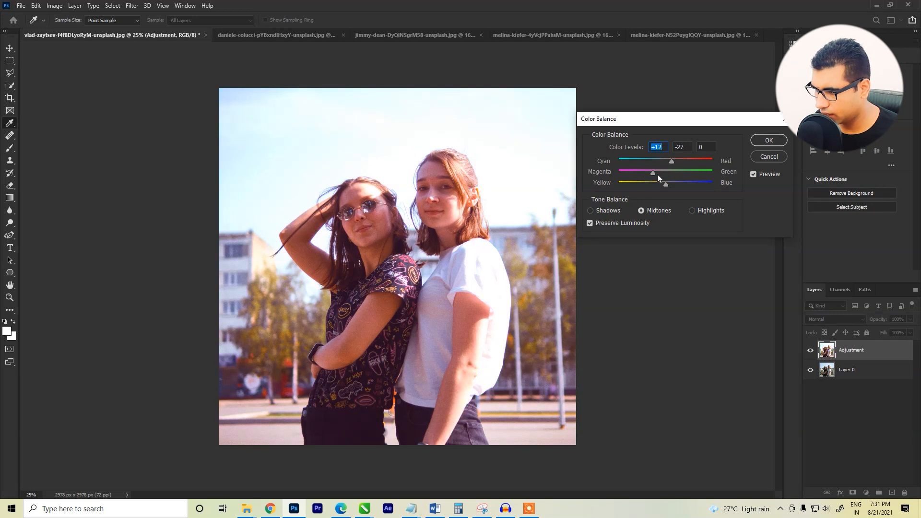
key("Tab")
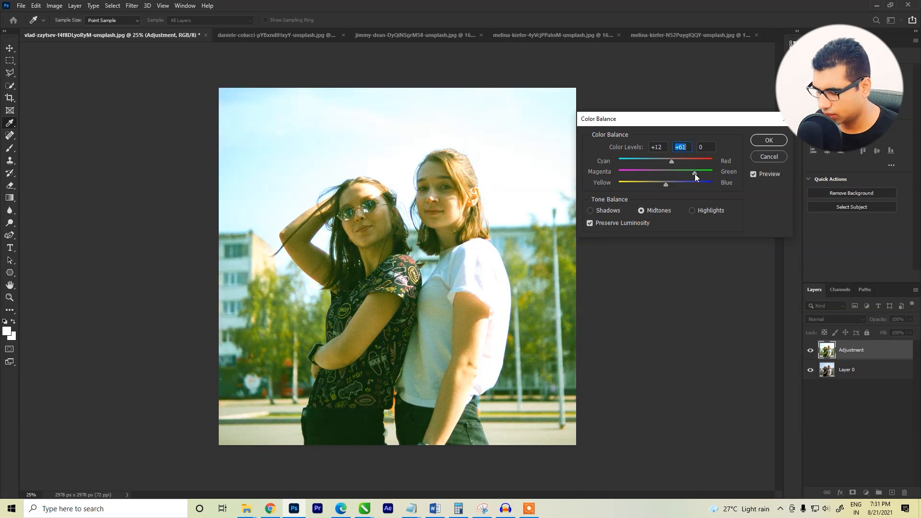
type("0")
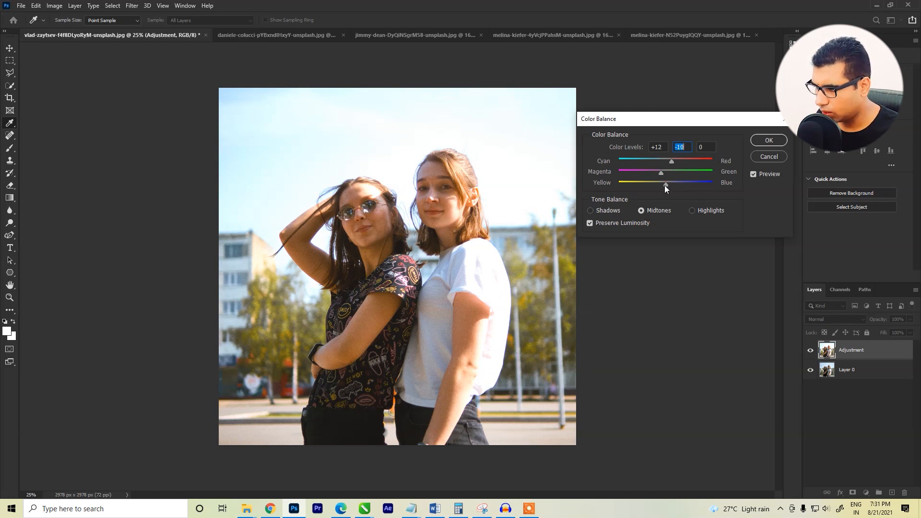
Test the midtones' Yellow–Blue level at -30 and +26, and set it to +21.
mouse_move(665, 185)
left_mouse_down()
mouse_move(653, 184)
mouse_move(678, 185)
left_mouse_up()
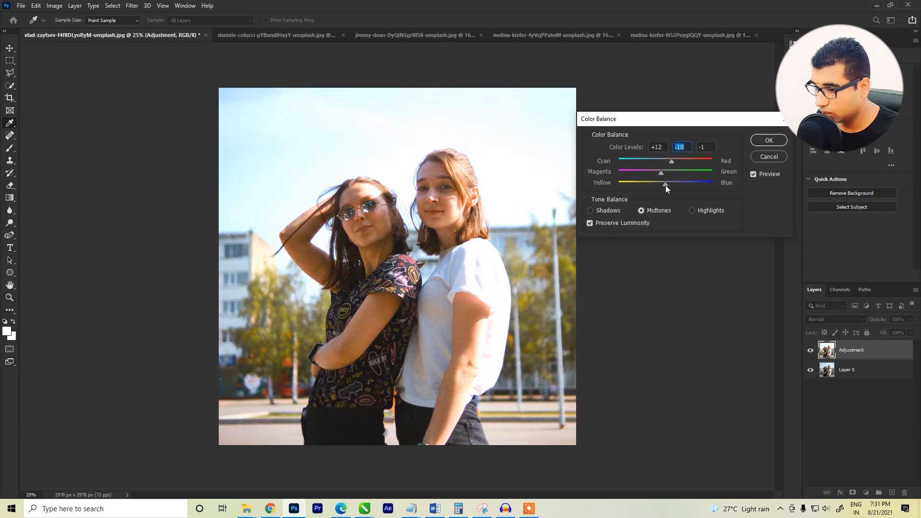
left_click_drag(666, 185, 656, 185)
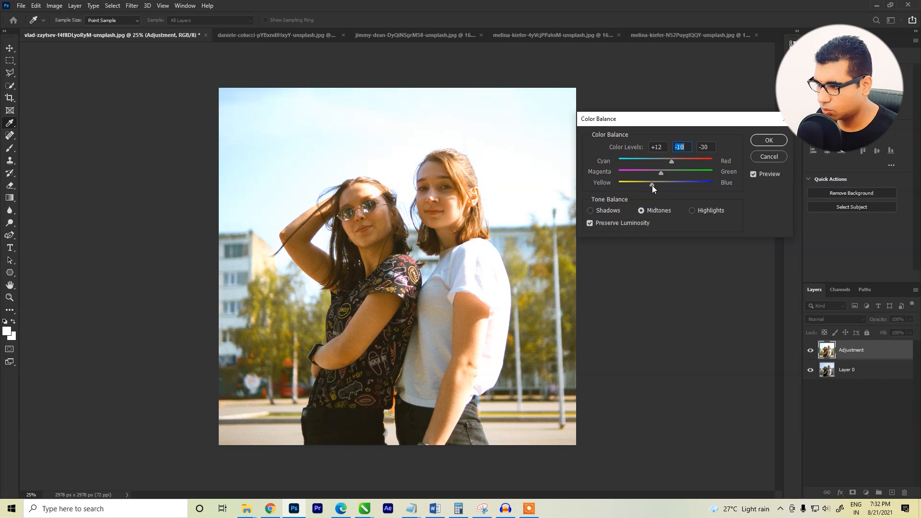
left_click_drag(653, 185, 676, 186)
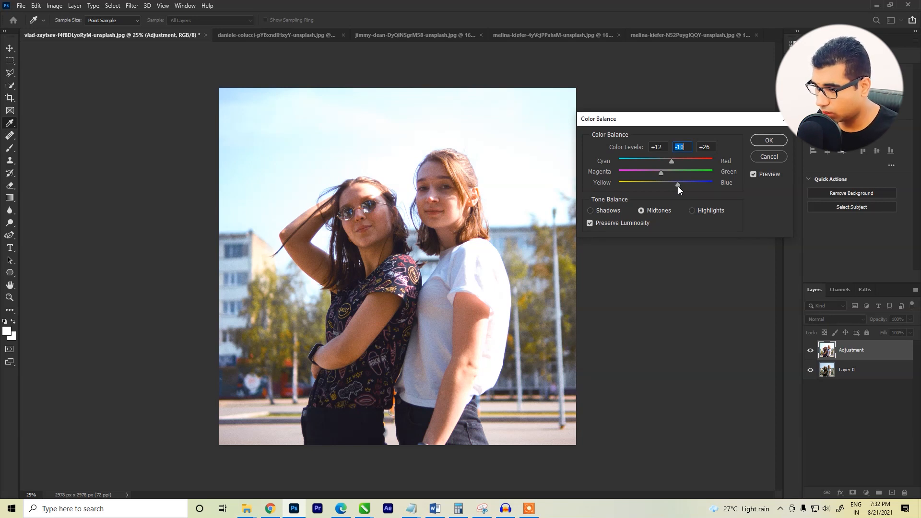
mouse_move(678, 187)
left_mouse_down()
mouse_move(647, 185)
mouse_move(675, 186)
left_mouse_up()
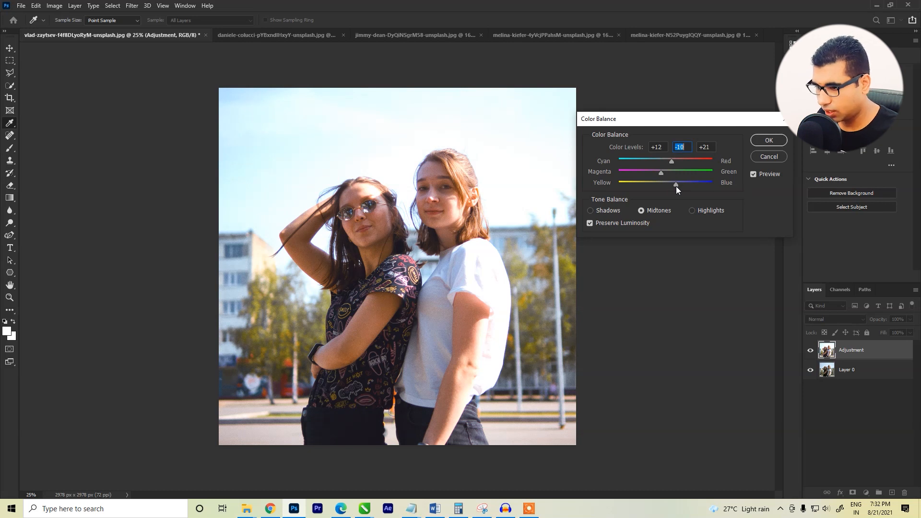
key("Tab")
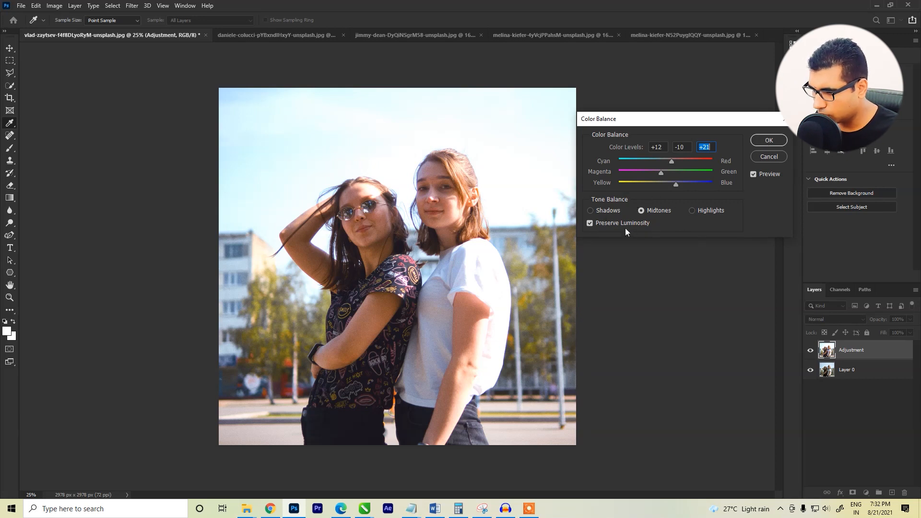
Try a Cyan–Red level of -99 on the shadows and reset it to 0.
left_click(591, 210)
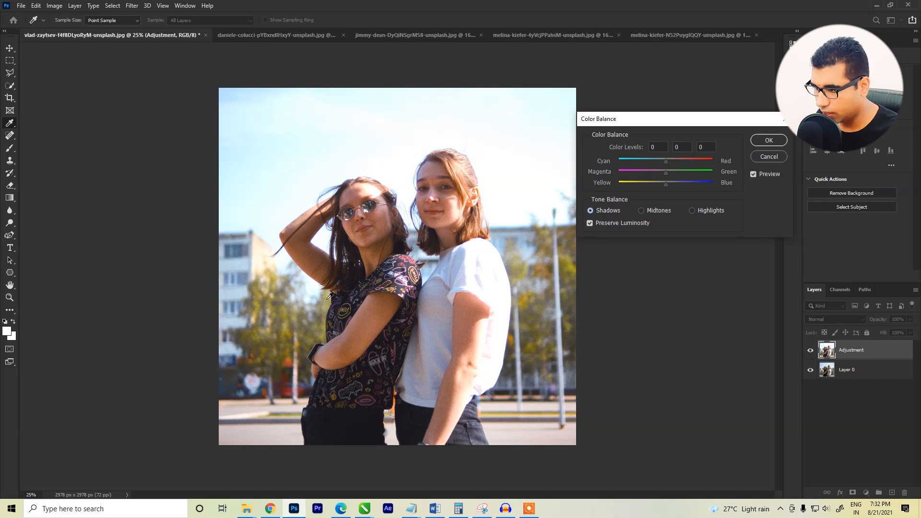
left_click_drag(664, 161, 620, 164)
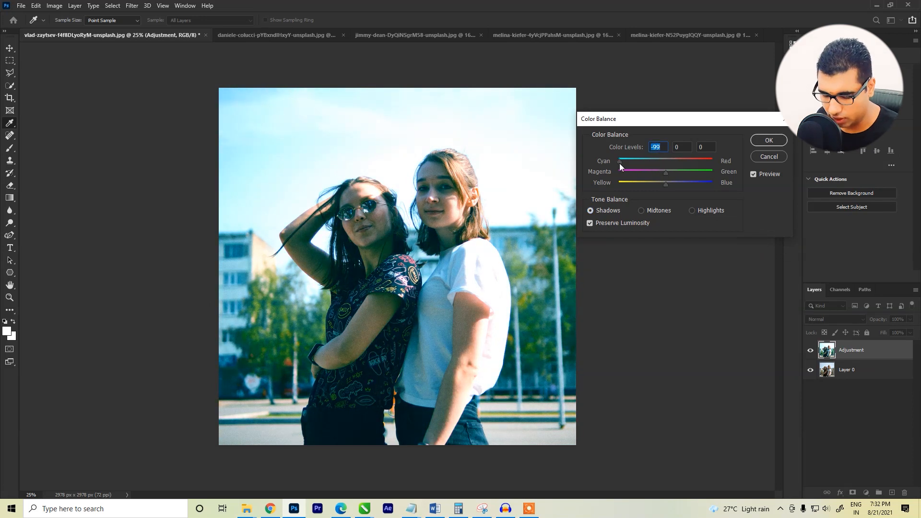
type("0")
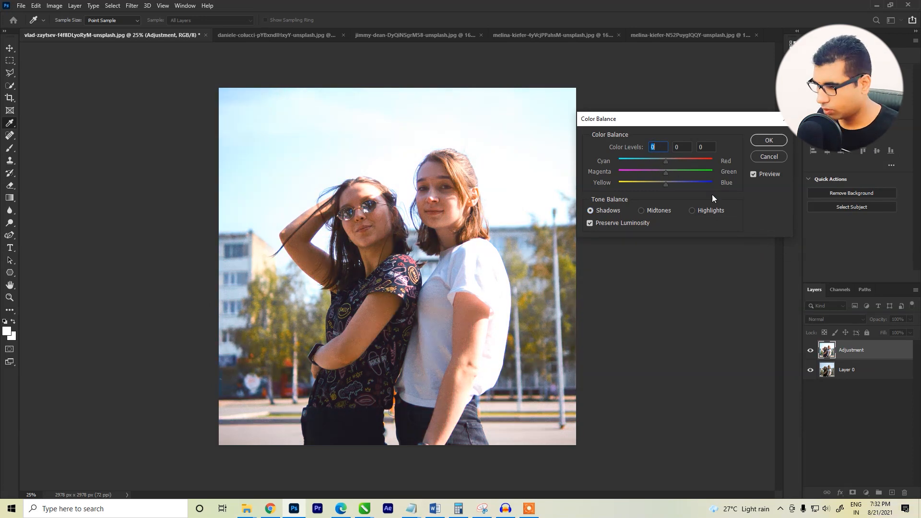
For the highlights, test Yellow–Blue at +38 and -14 and Magenta–Green at +5, reset both to 0, and shift Magenta–Green to -6.
left_click(692, 211)
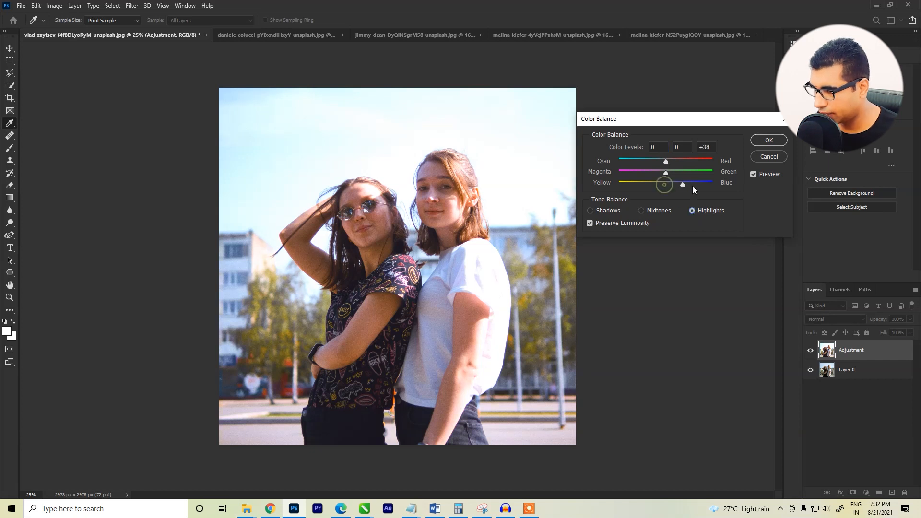
left_click_drag(692, 185, 669, 185)
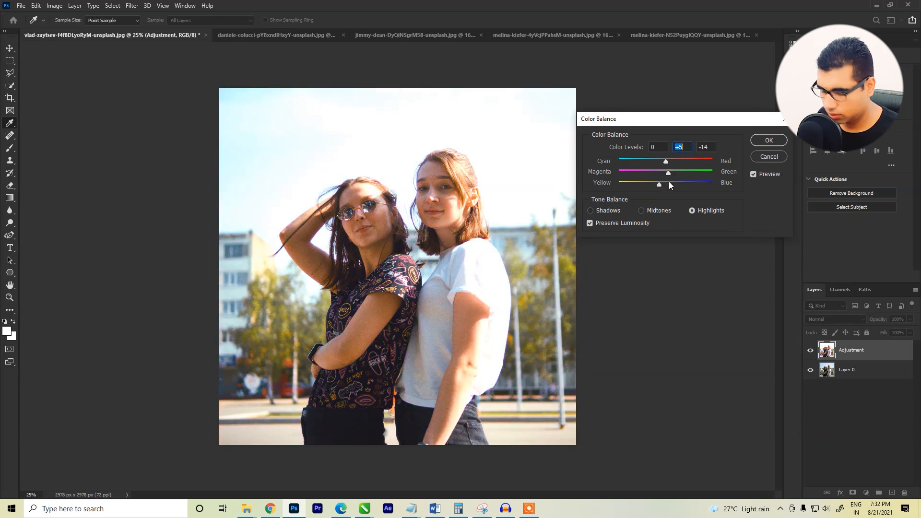
type("0")
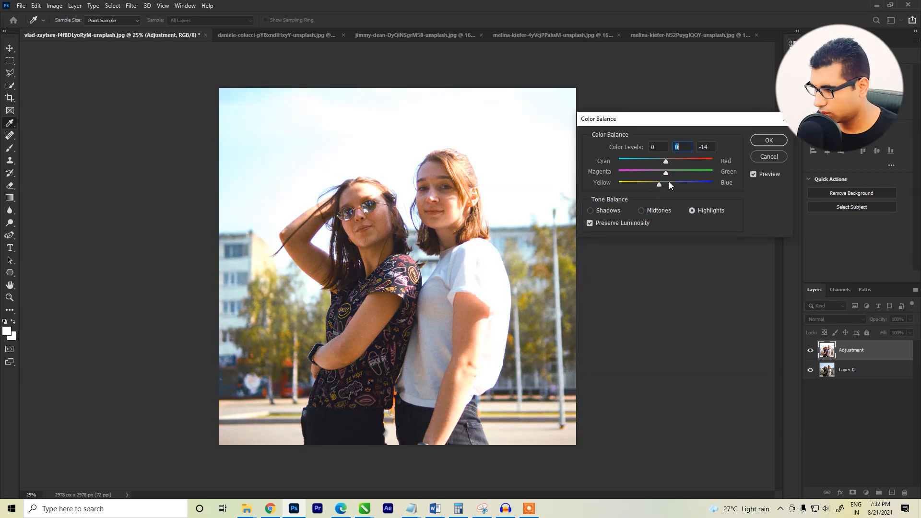
double_click(711, 147)
type("0")
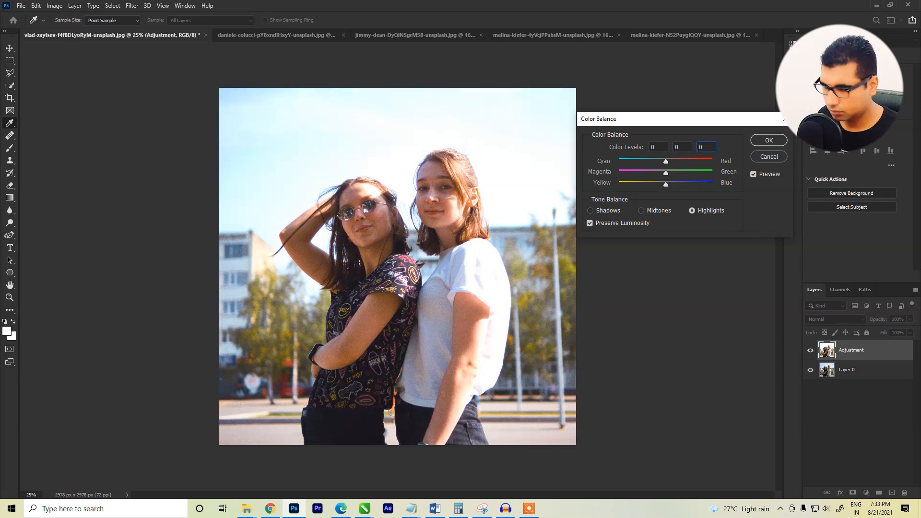
left_click_drag(667, 172, 663, 171)
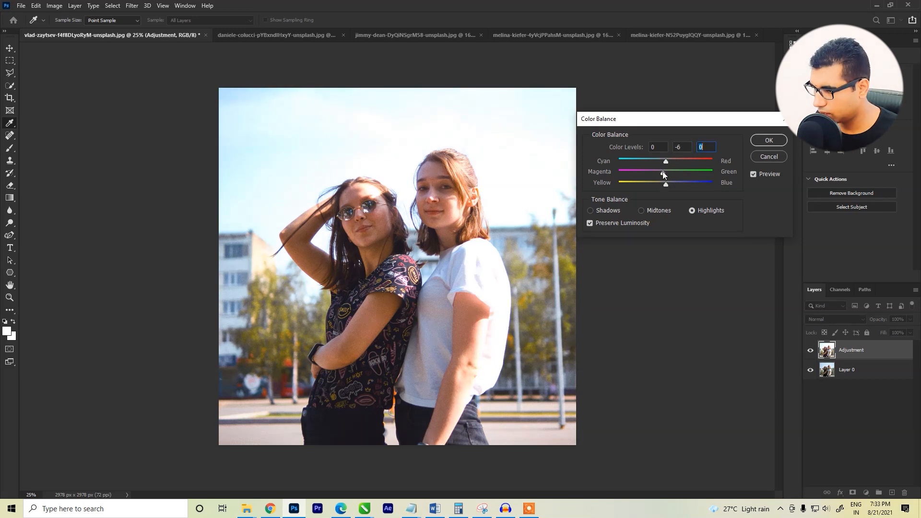
Apply the color balance with the highlights' Magenta–Green level at -27, and compare the Adjustment layer with the original.
key("shift+Tab")
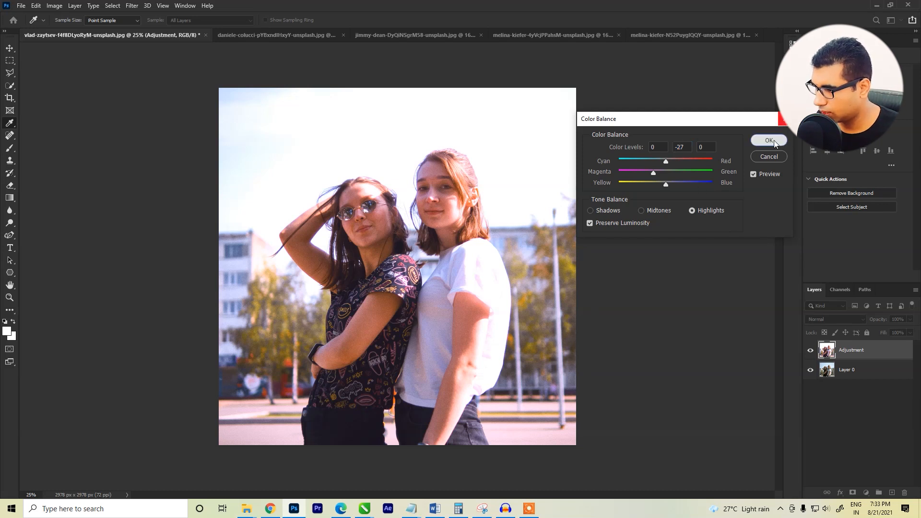
left_click(768, 140)
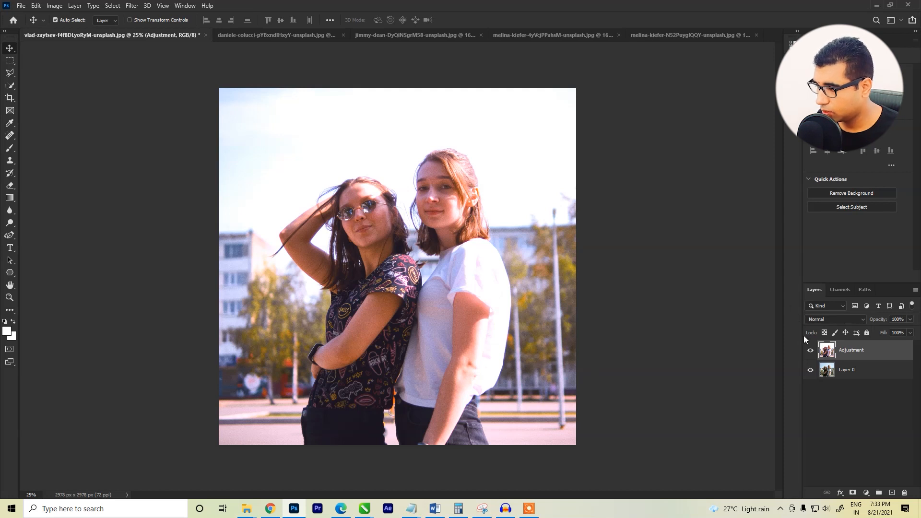
left_click(811, 350)
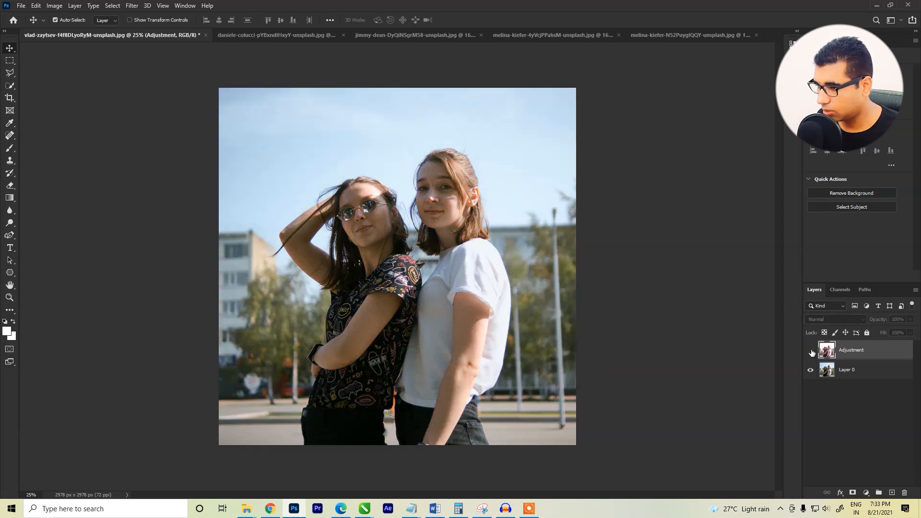
left_click(811, 351)
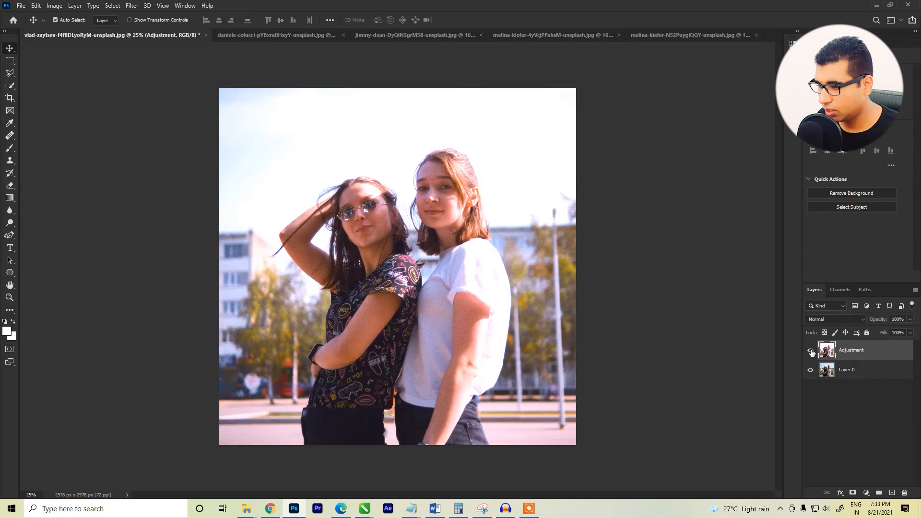
left_click(292, 36)
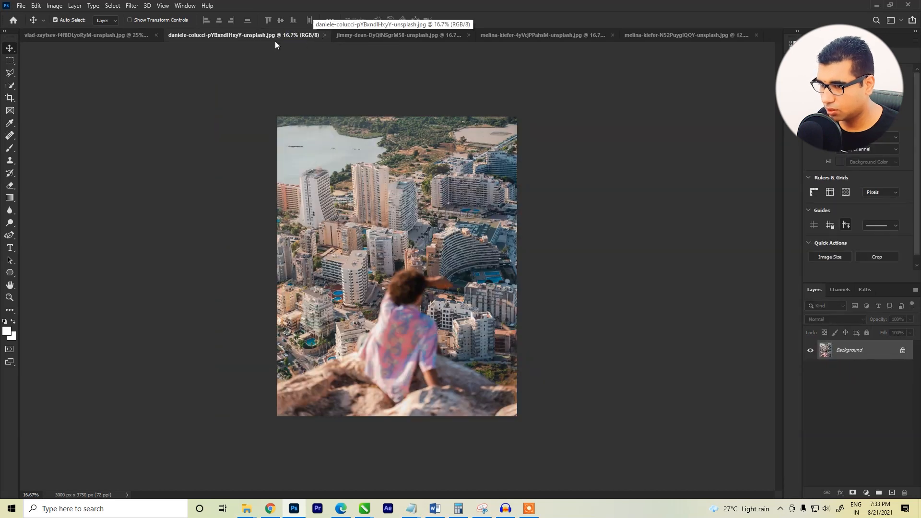
left_click(122, 36)
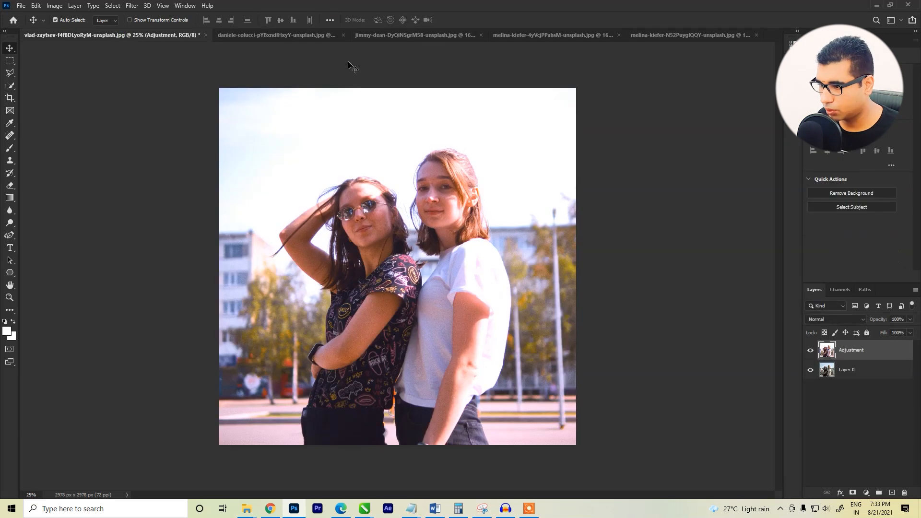
left_click(850, 385)
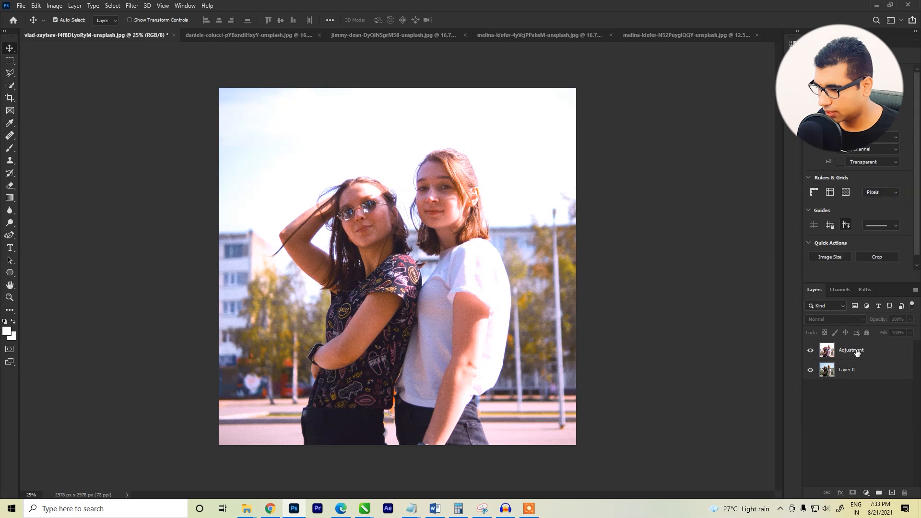
left_click(856, 369)
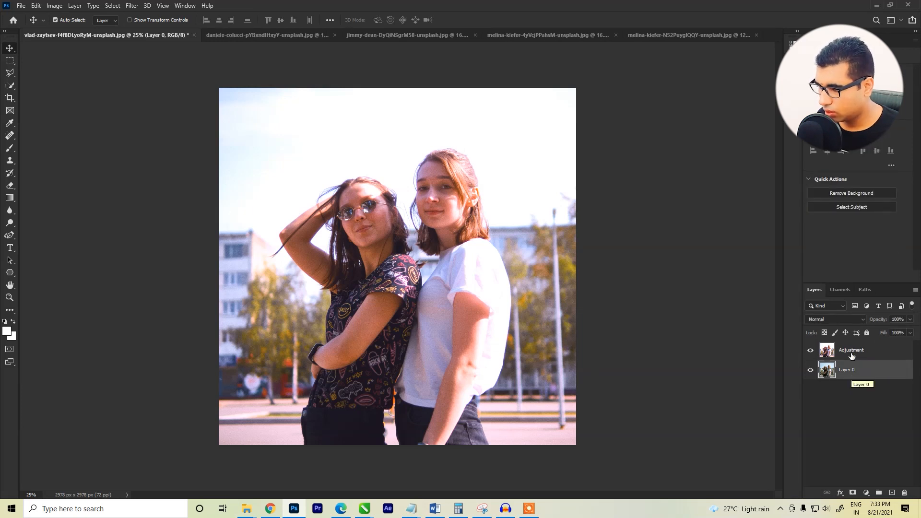
left_click(851, 353)
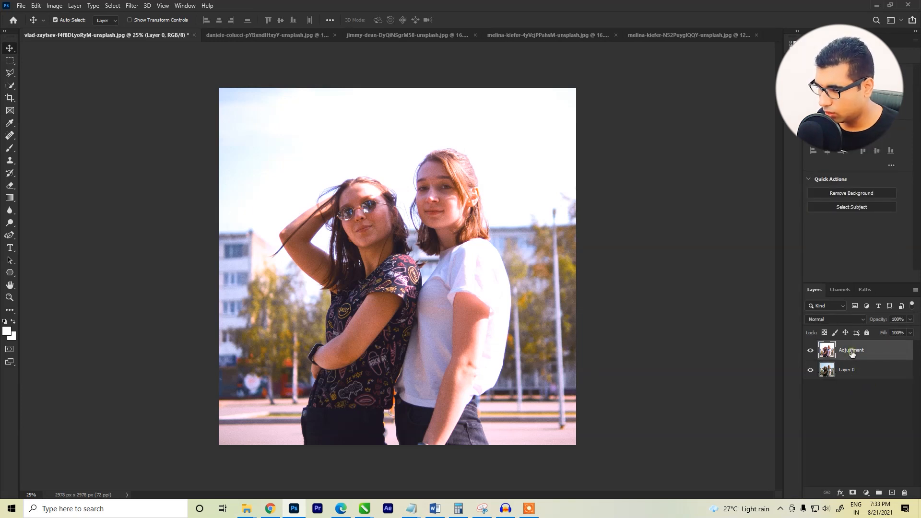
left_click(55, 6)
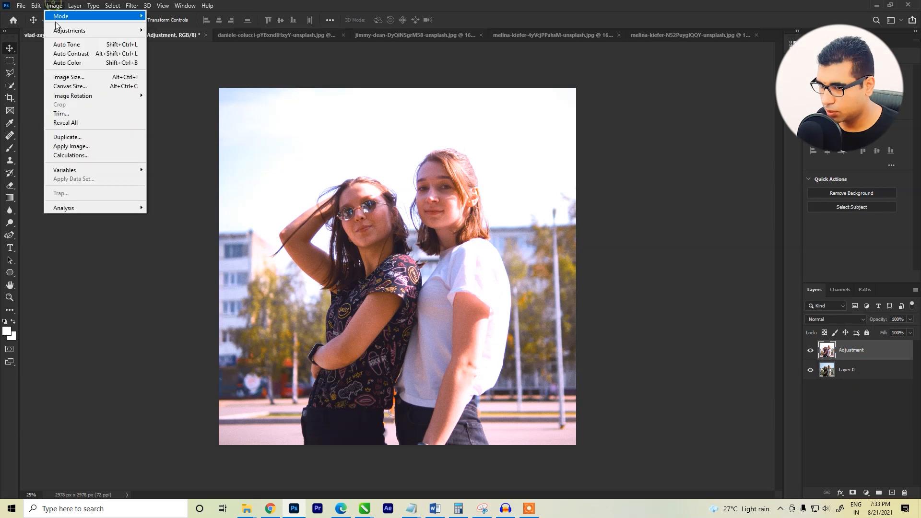
mouse_move(123, 32)
left_click(168, 29)
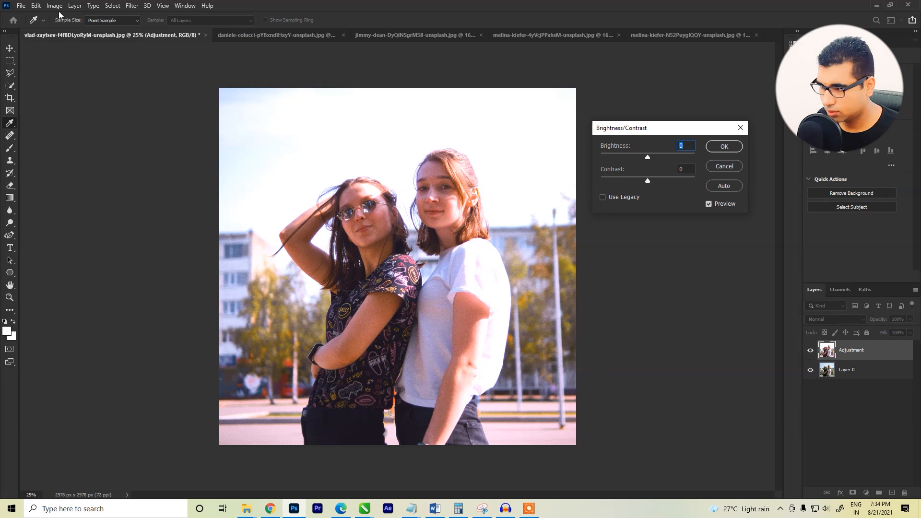
left_click(741, 127)
Bring up the list of image adjustments for the Adjustment layer.
left_click(54, 6)
mouse_move(65, 33)
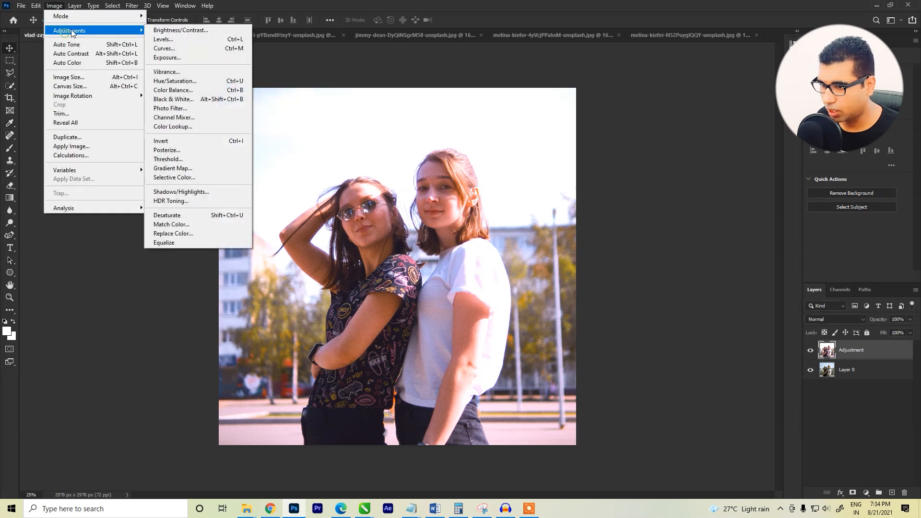